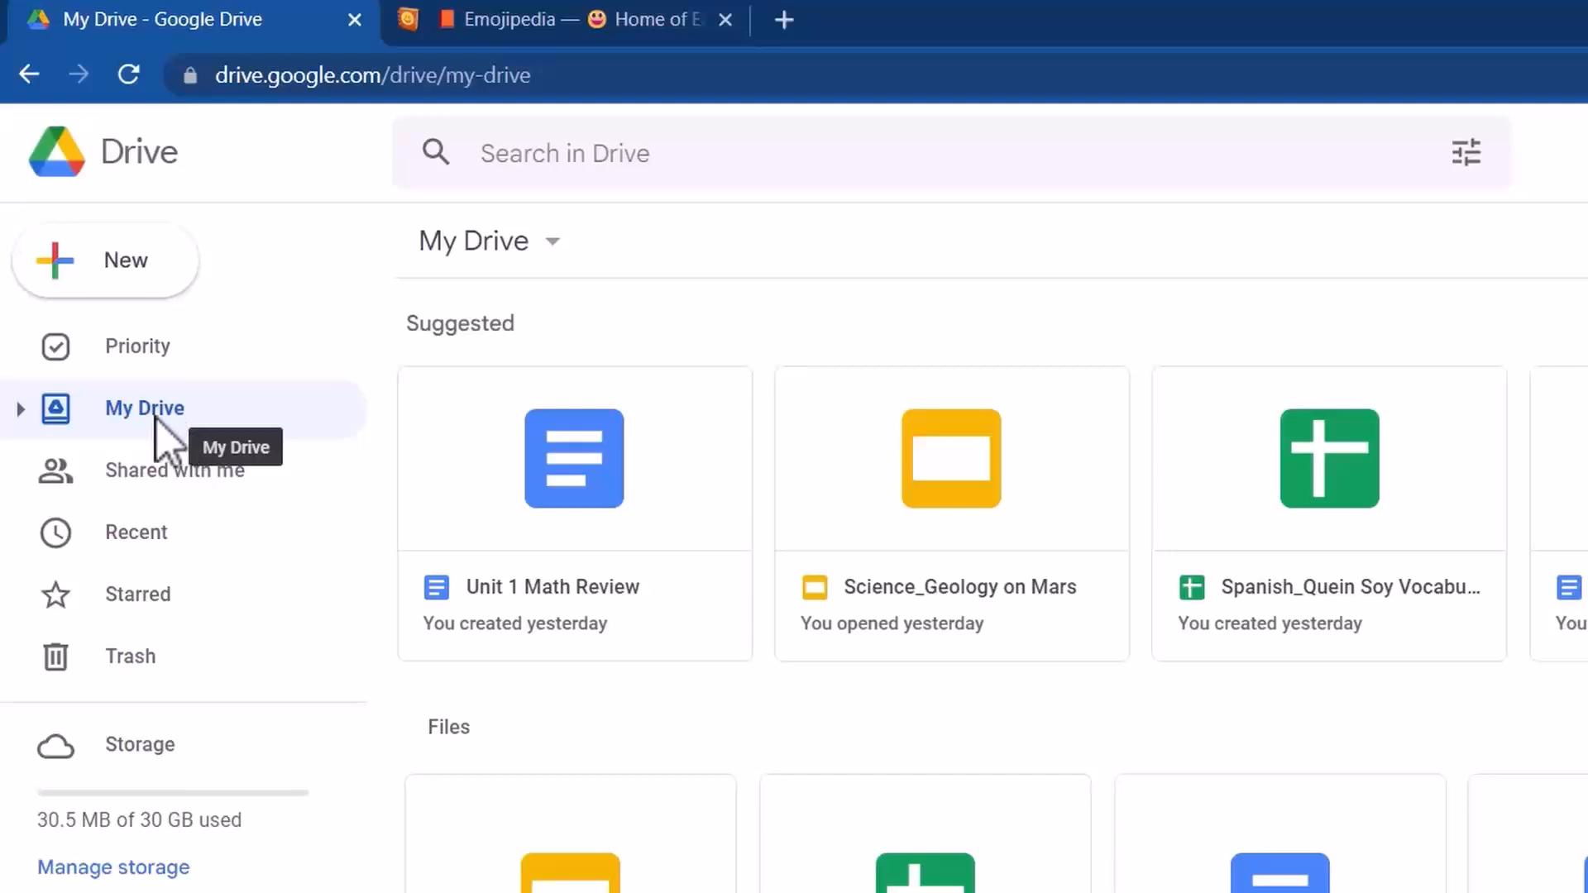
# Expand My Drive in the folder tree, and switch the file layout to list and back to grid
pyautogui.click(20, 408)
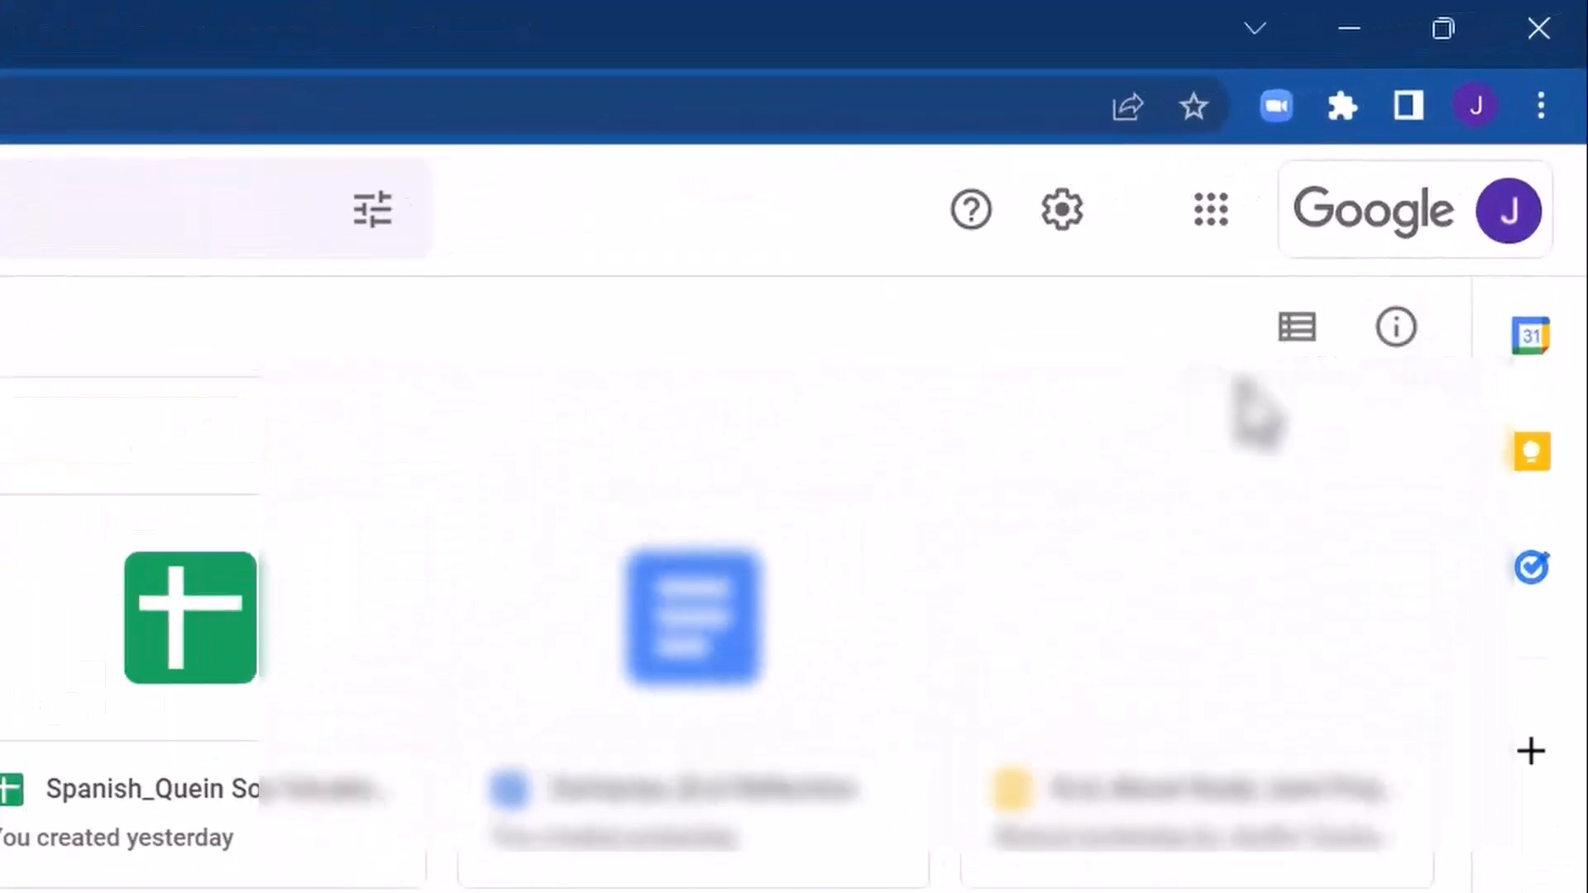
pyautogui.click(1292, 341)
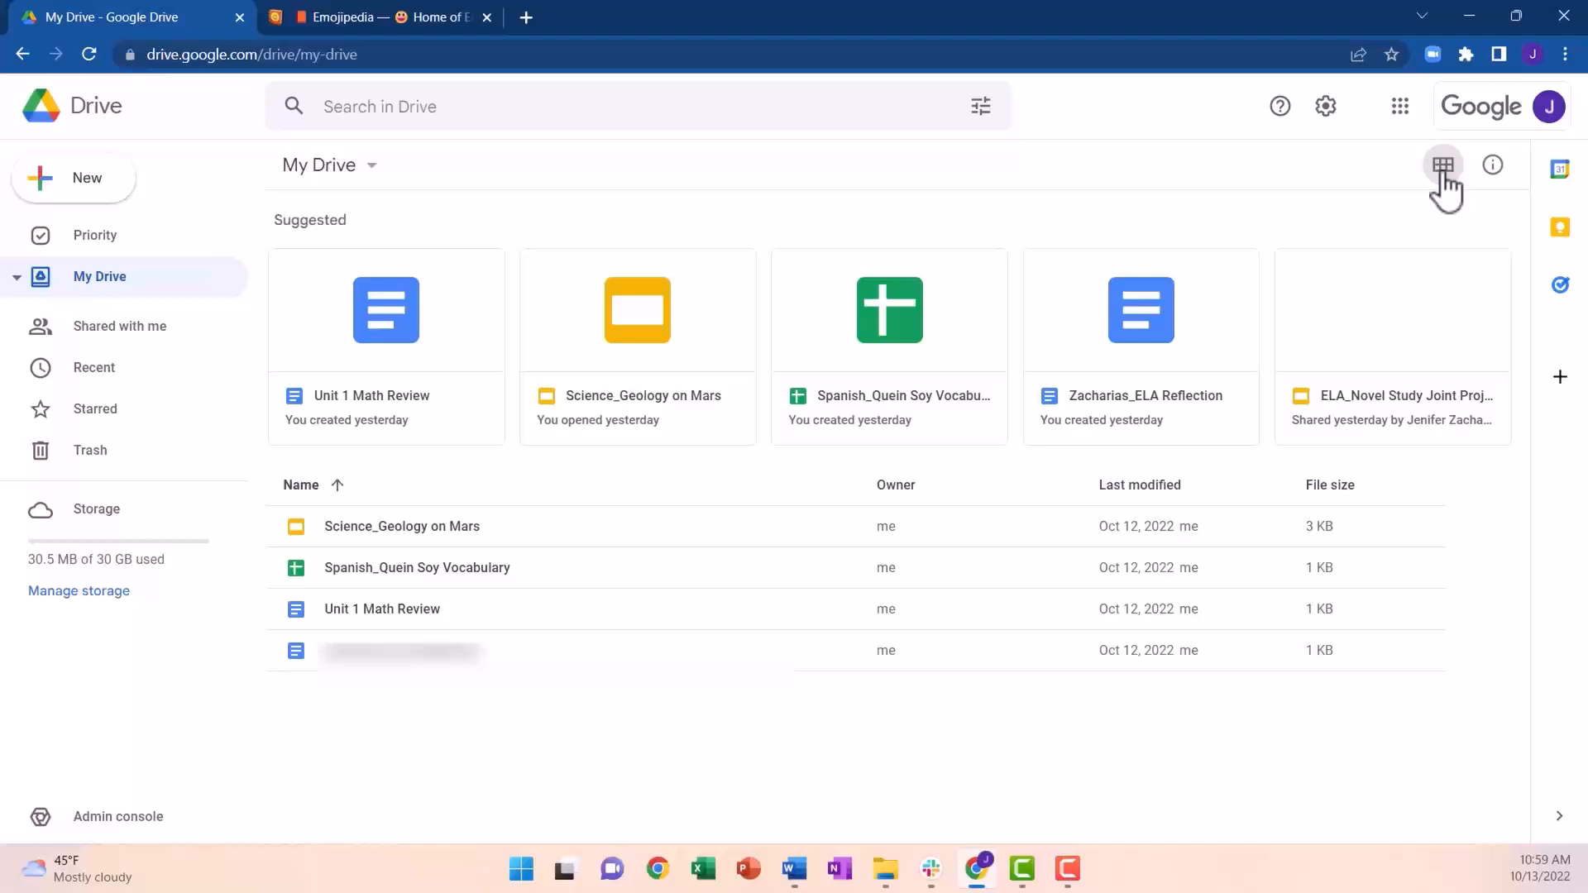
pyautogui.click(1442, 168)
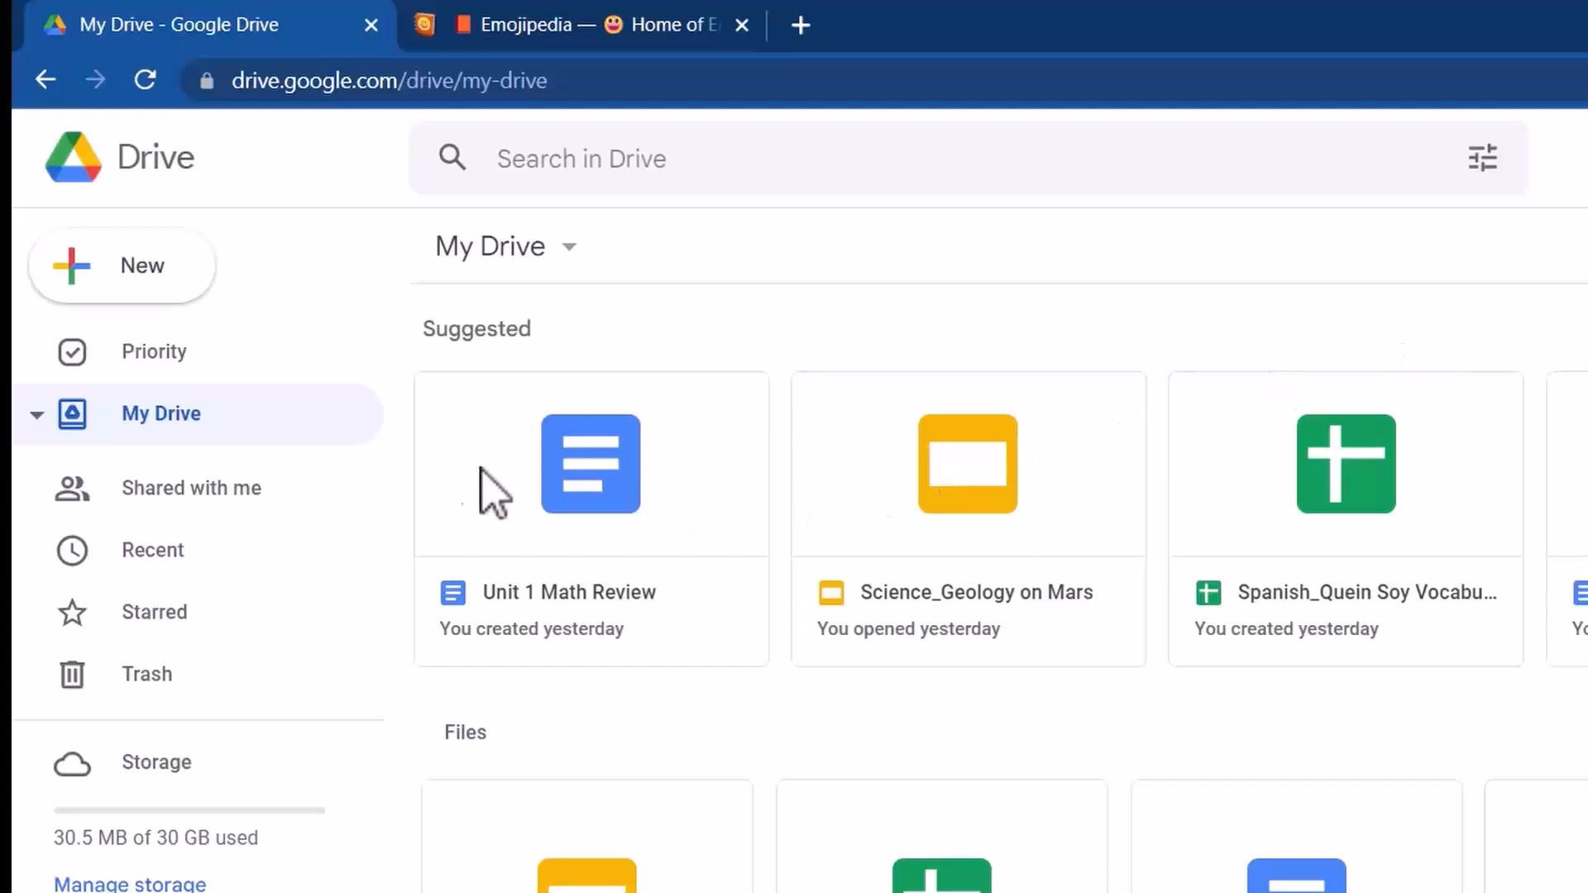
# Create a folder named 00_General in My Drive
pyautogui.rightClick(163, 430)
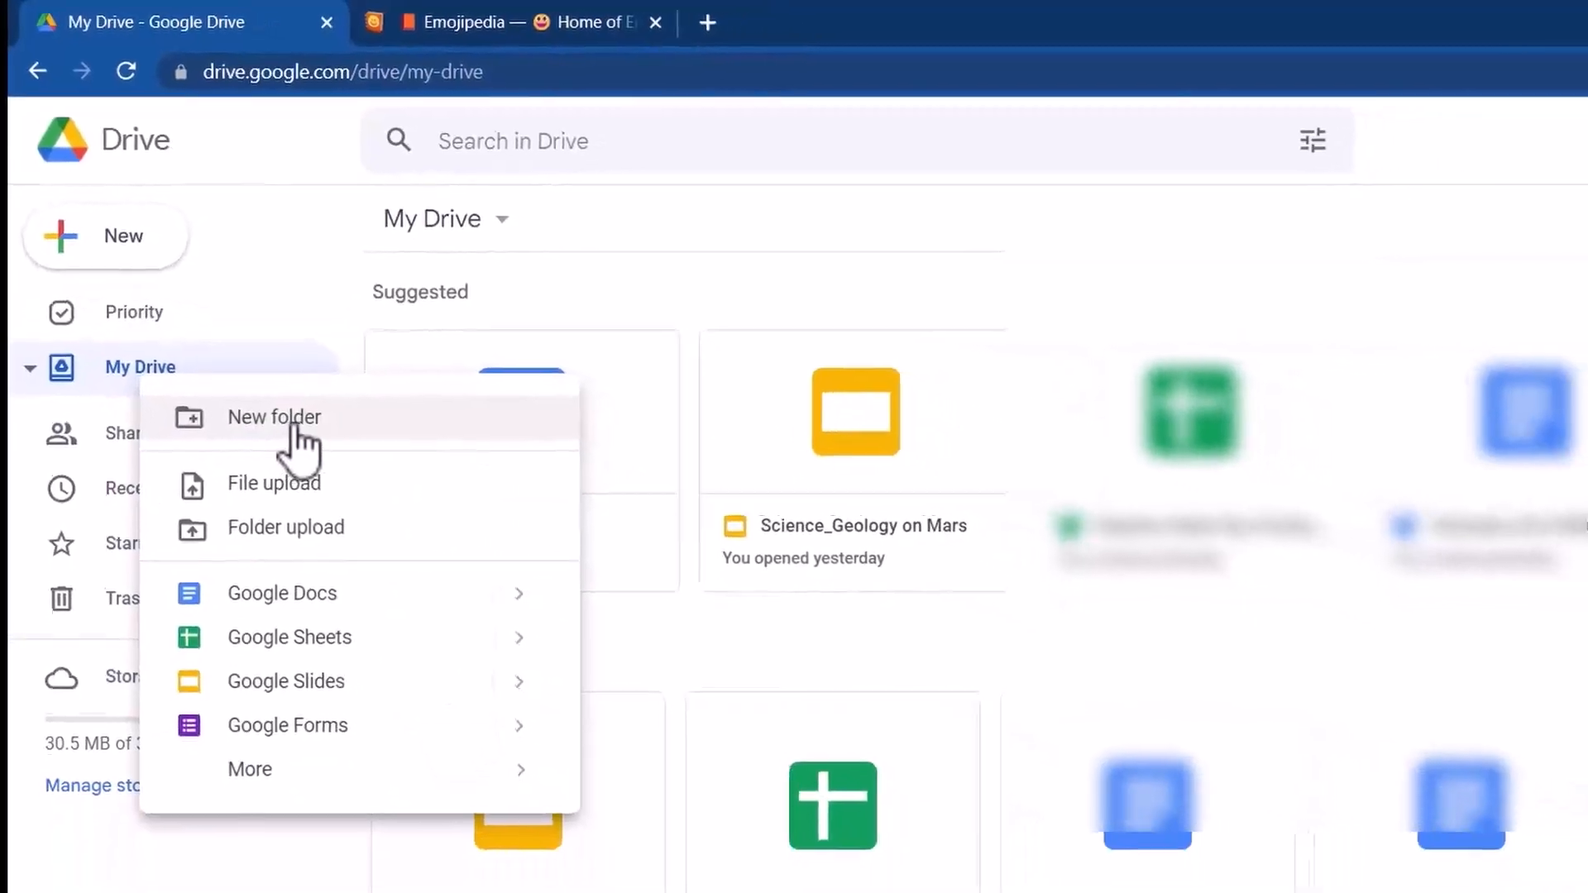
pyautogui.click(317, 476)
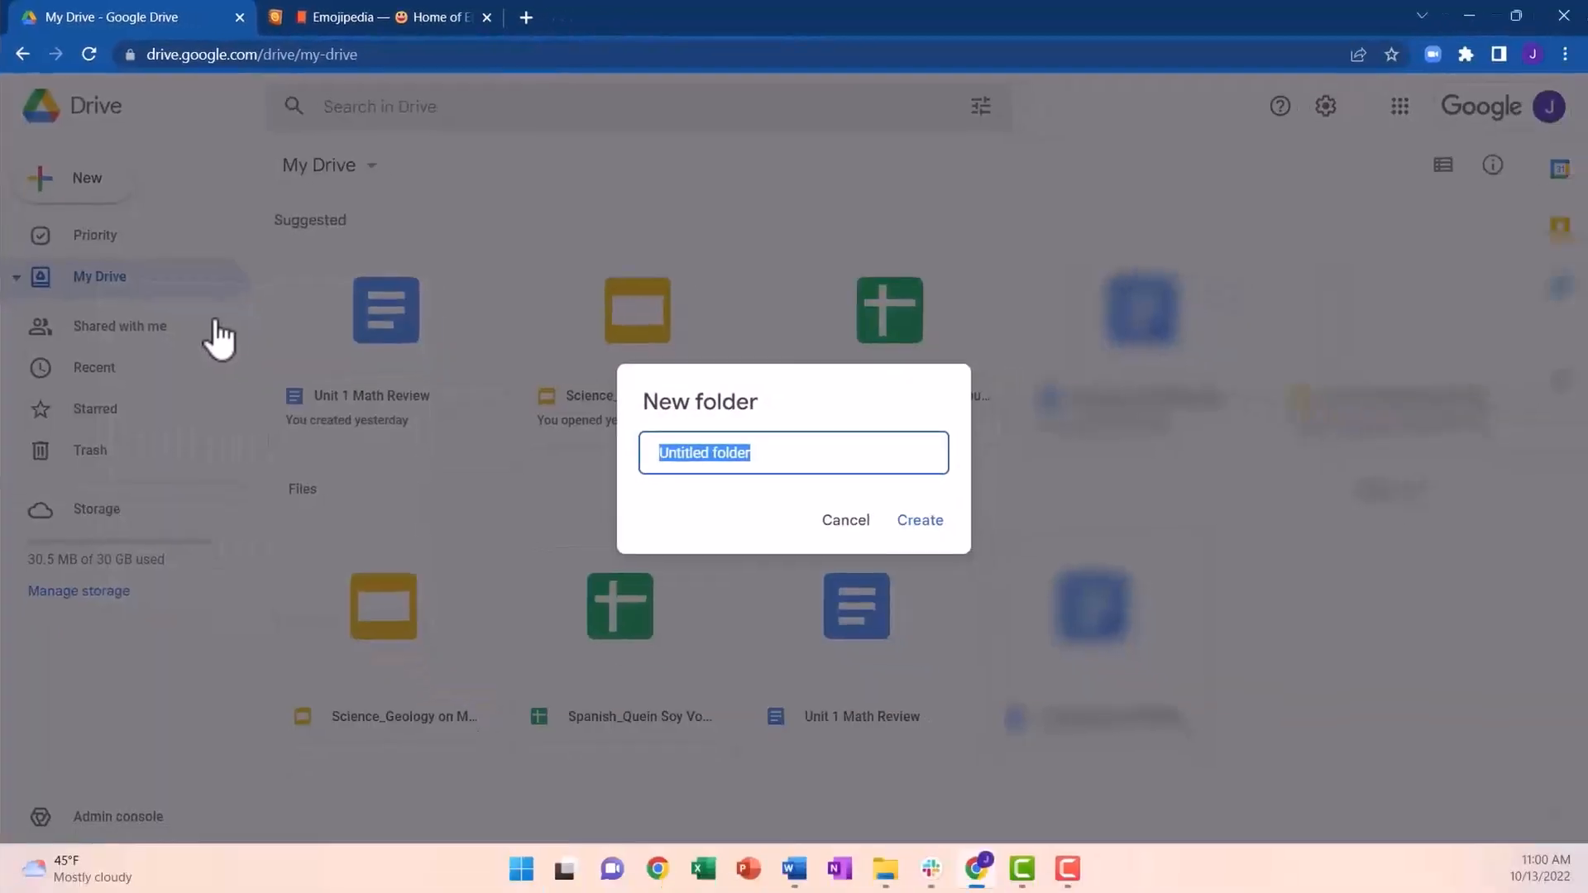
pyautogui.write('00_Ge')
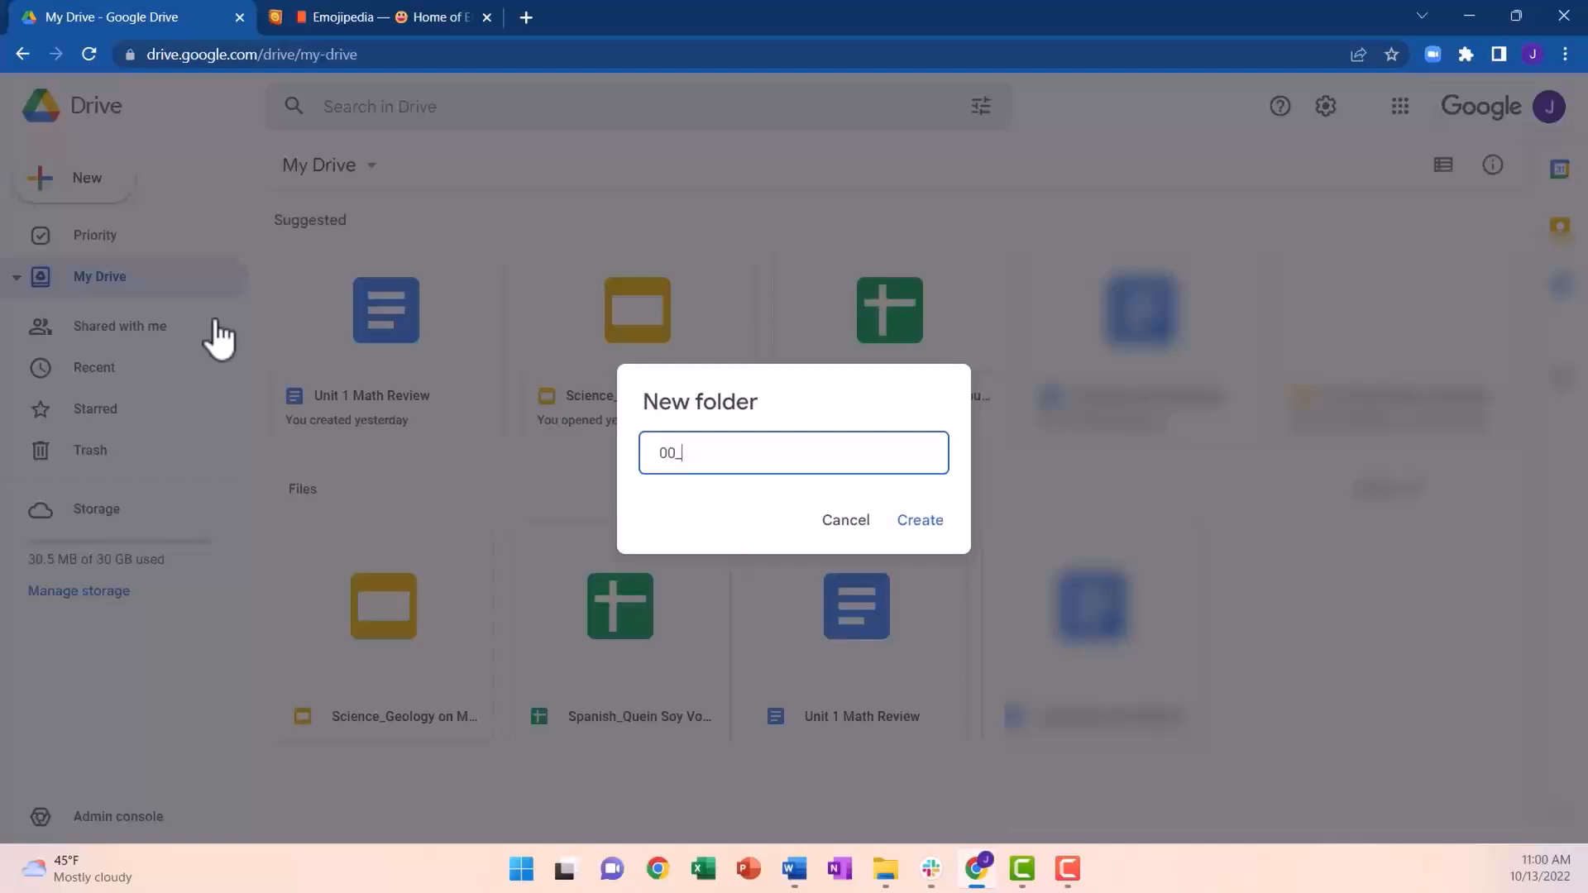
pyautogui.write('neral')
pyautogui.click(924, 528)
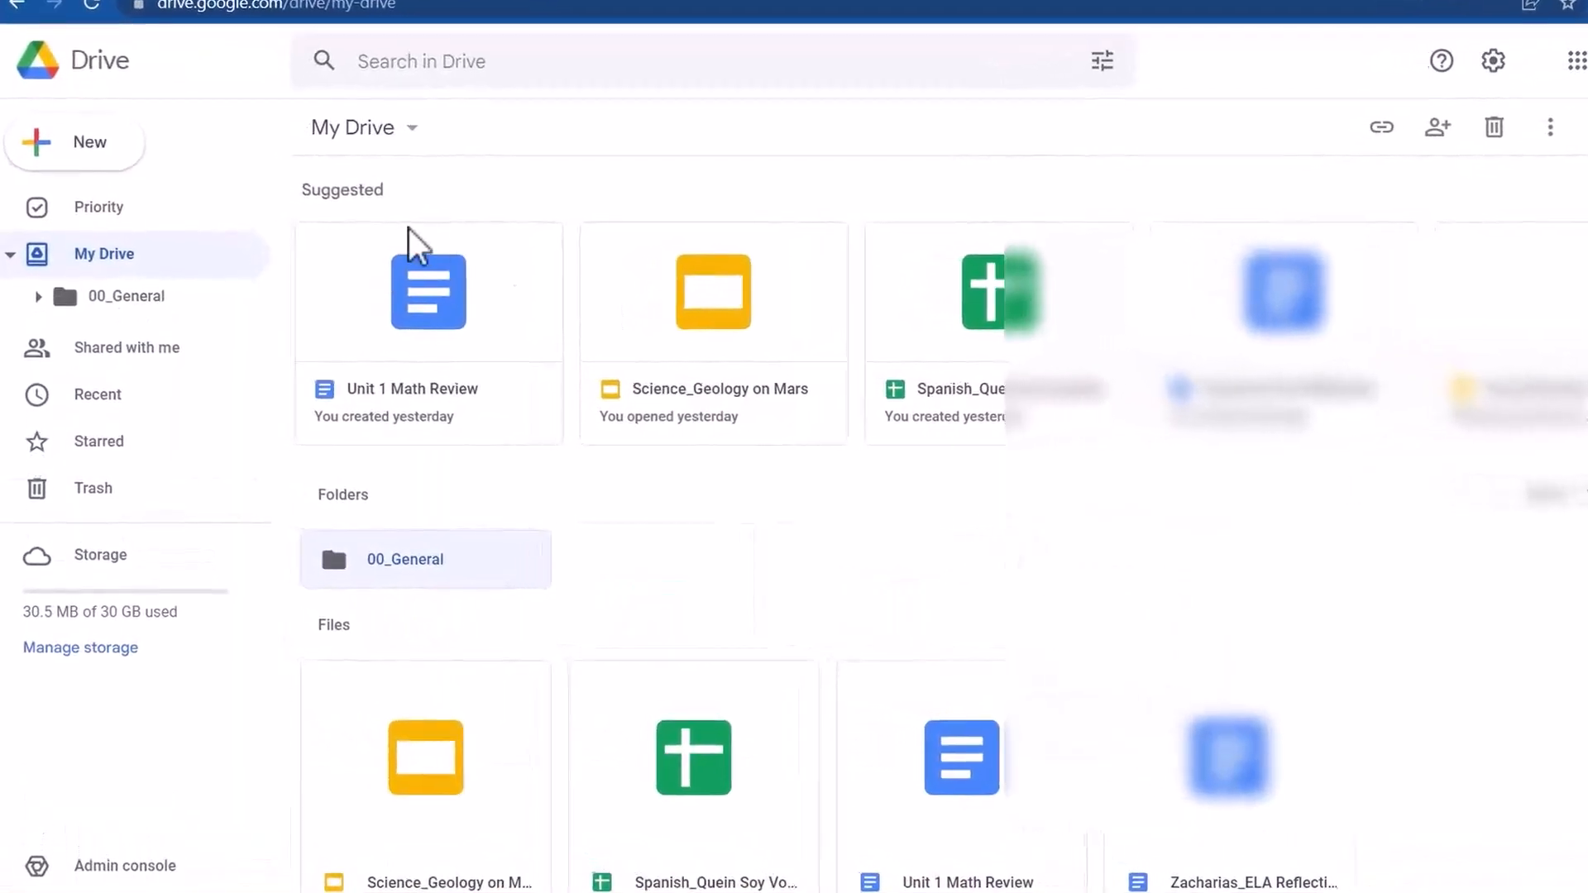
# Create a folder named 01_Math in My Drive
pyautogui.rightClick(158, 233)
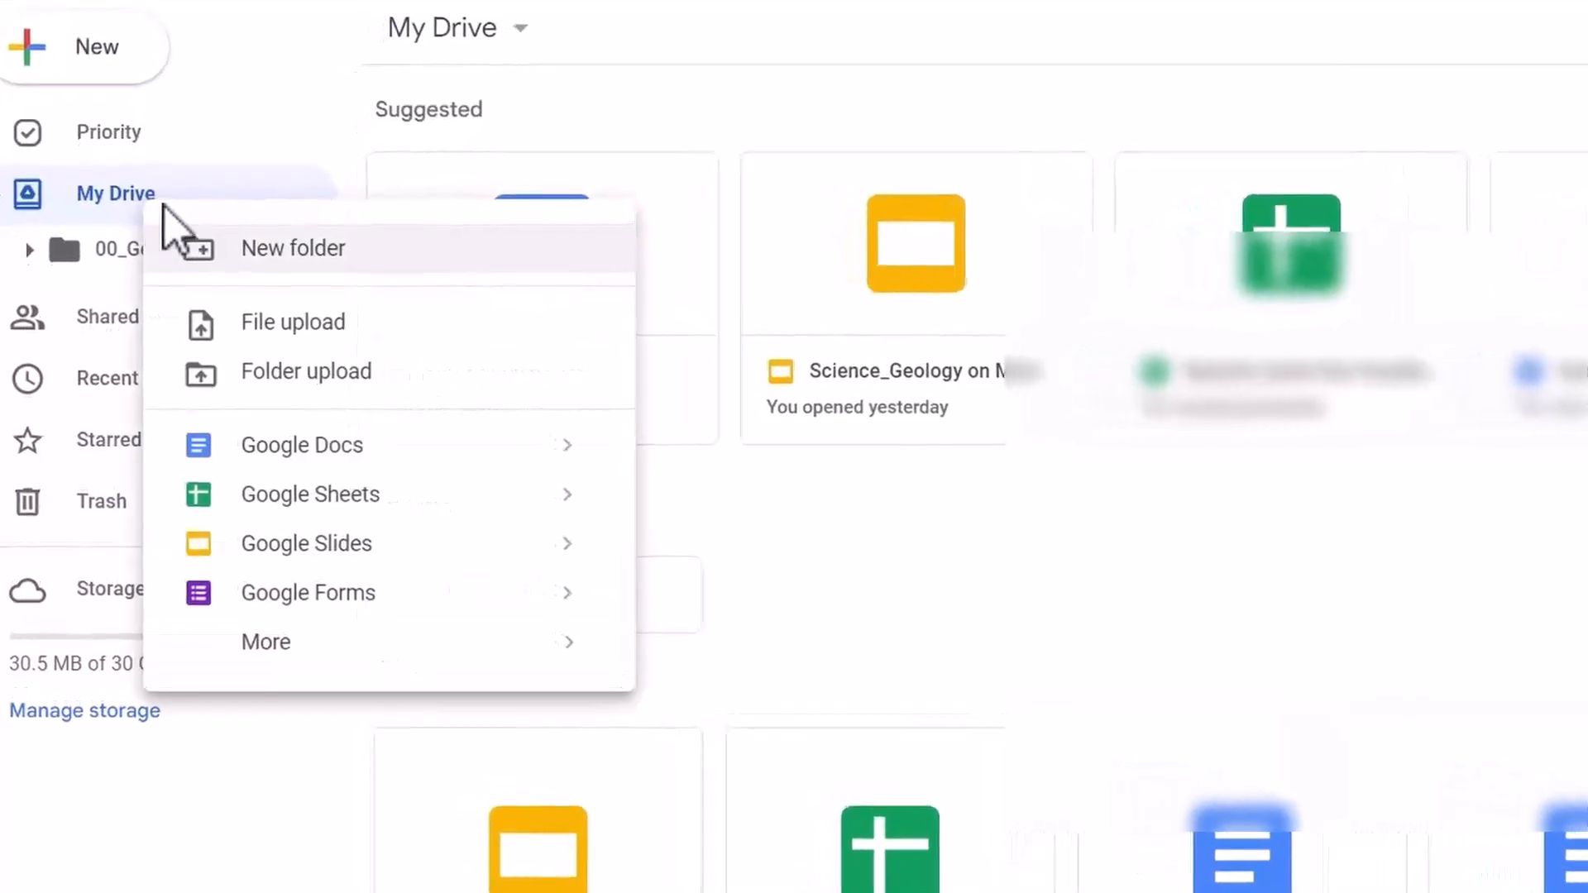
pyautogui.click(267, 253)
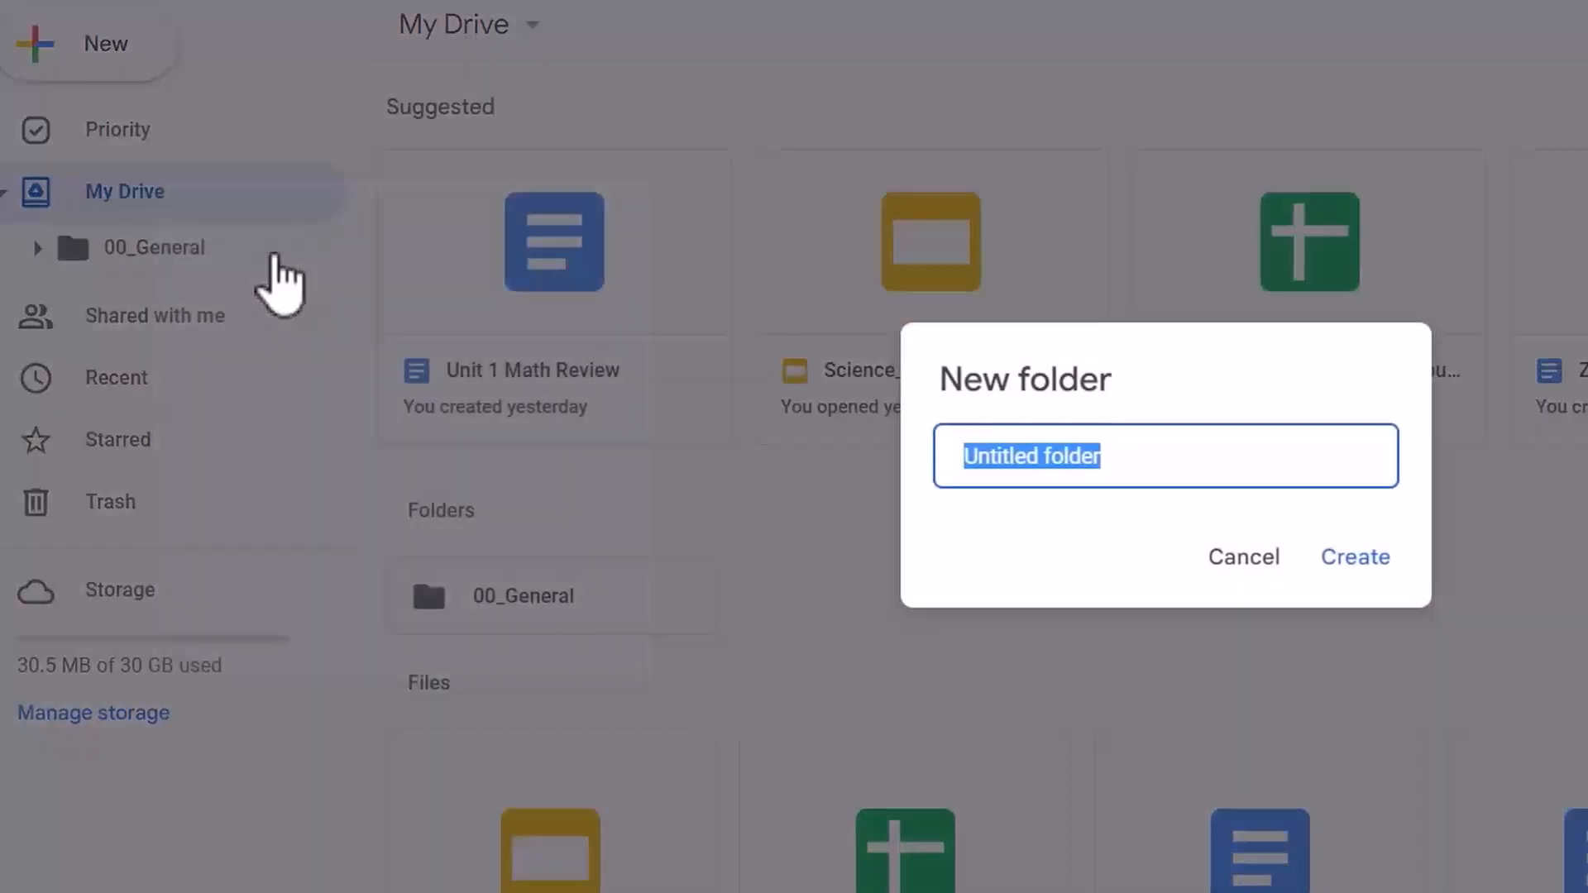
pyautogui.write('01_Ma')
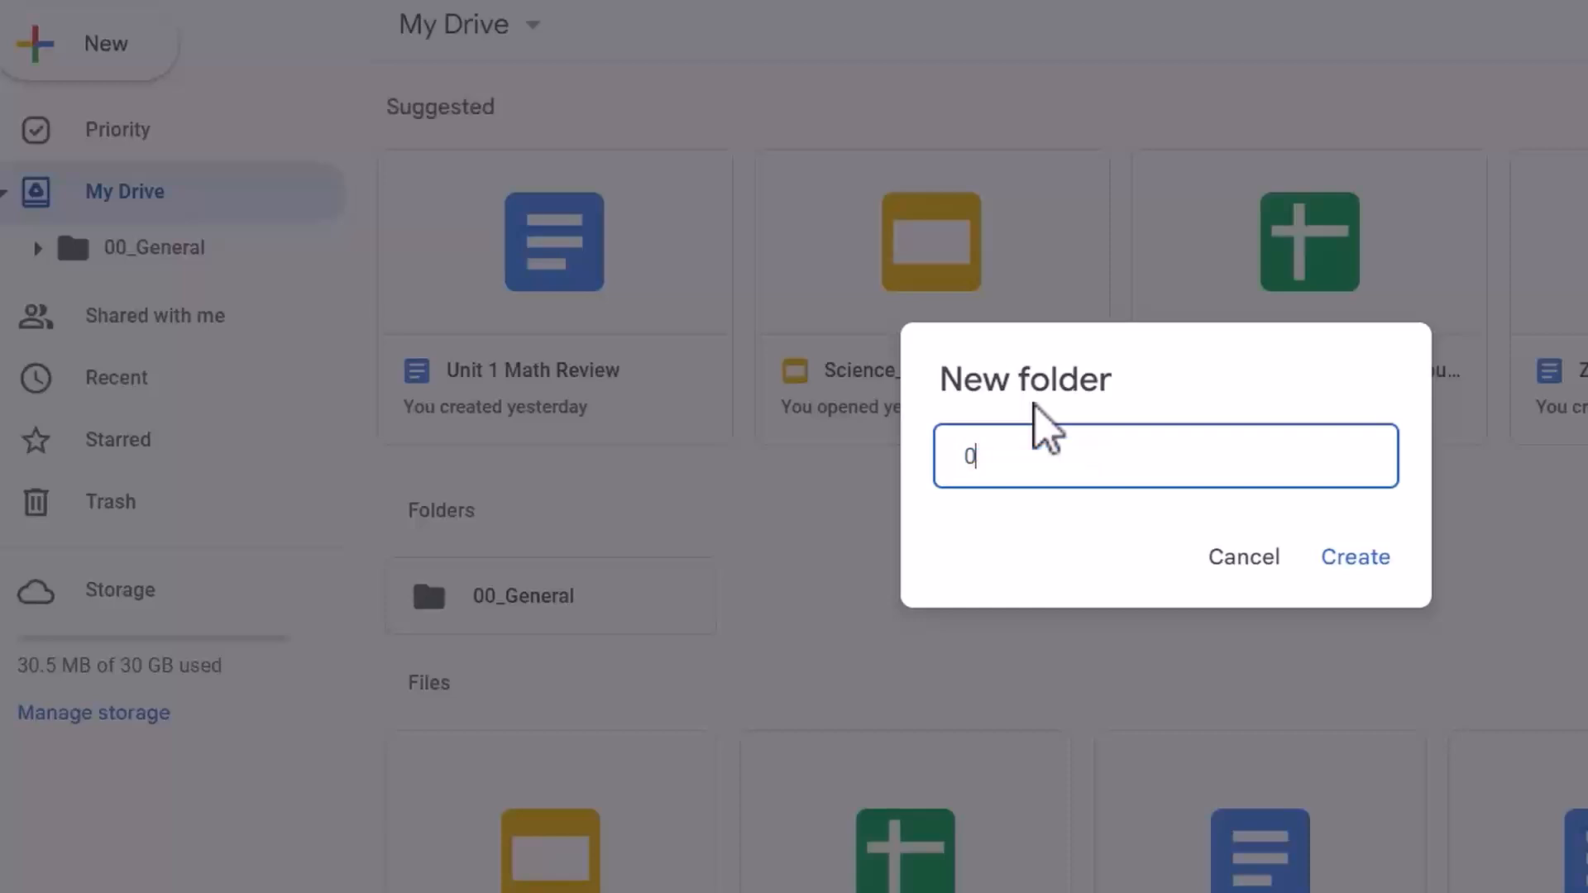
pyautogui.write('th')
pyautogui.click(1379, 562)
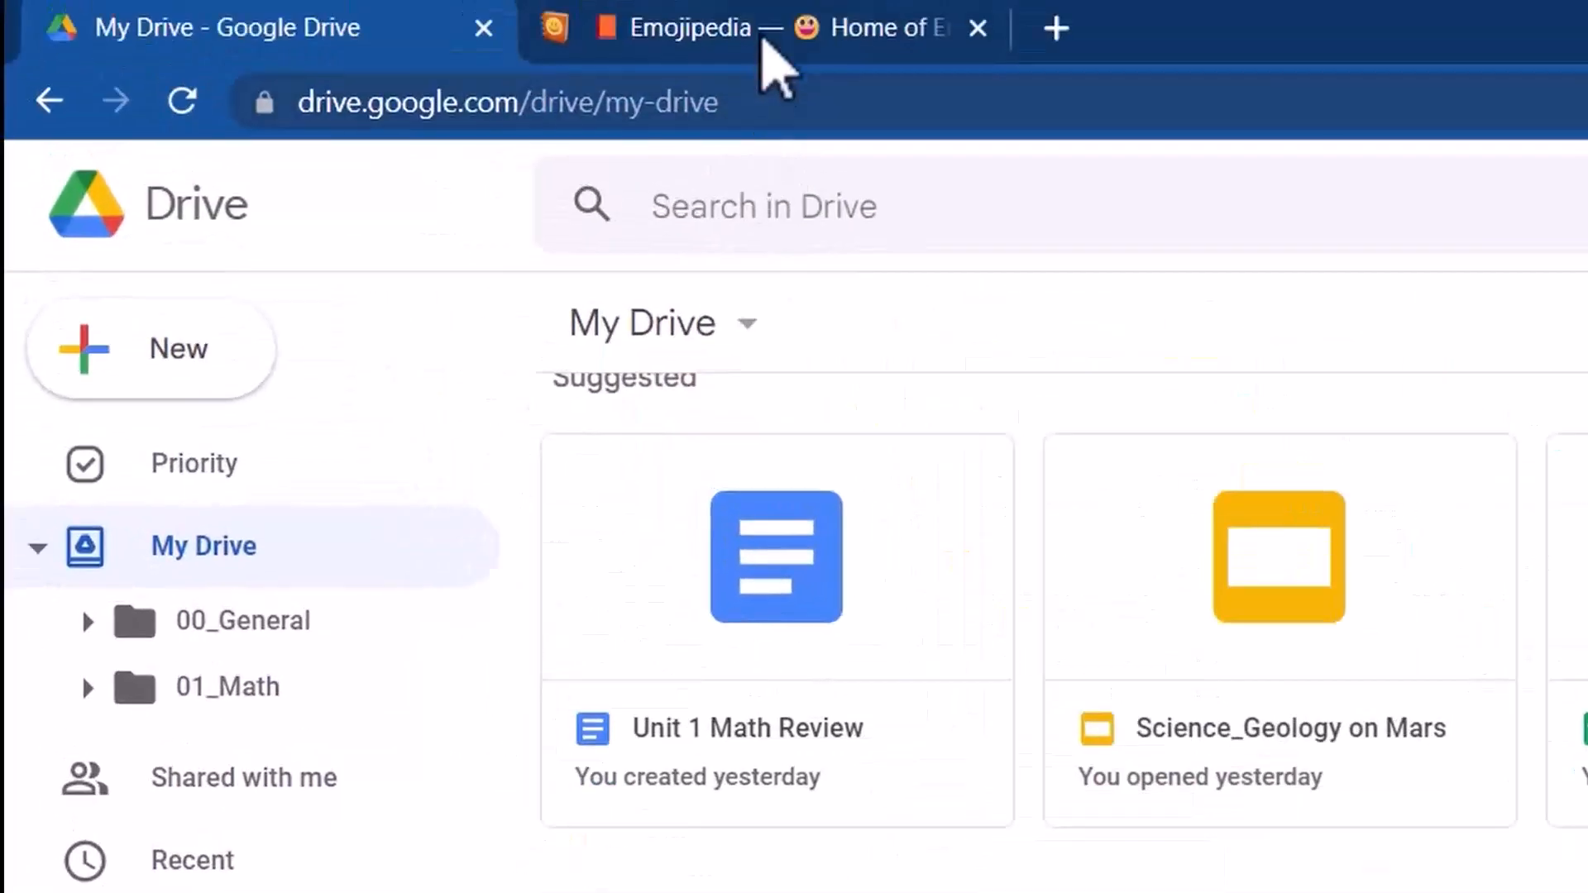
# Switch to Emojipedia, search for "school" and copy the School emoji
pyautogui.click(765, 42)
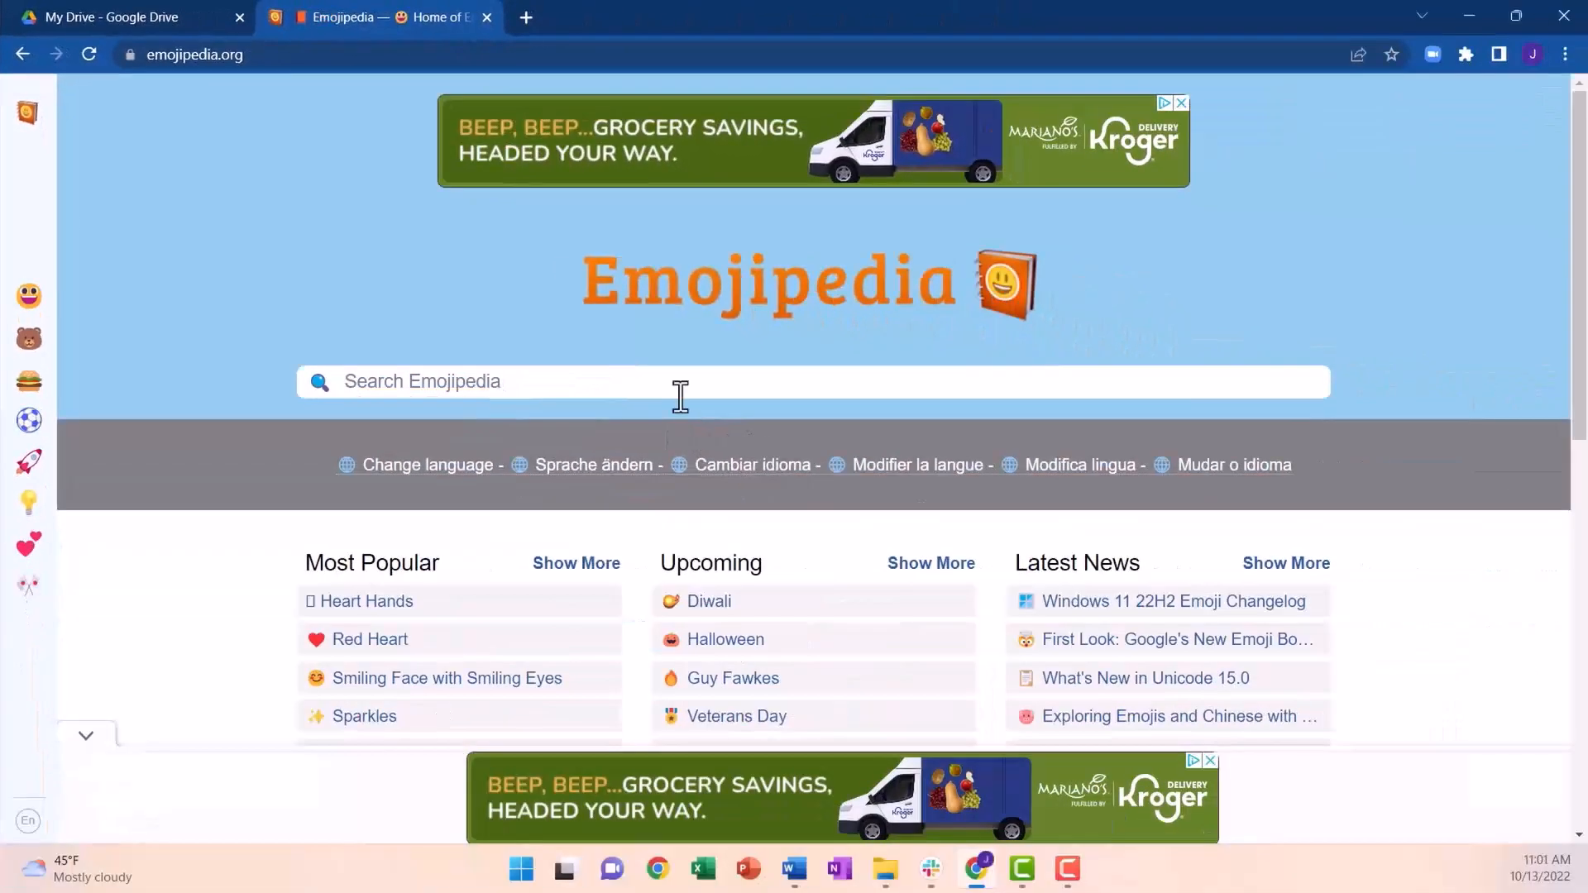
pyautogui.click(423, 382)
pyautogui.write('school')
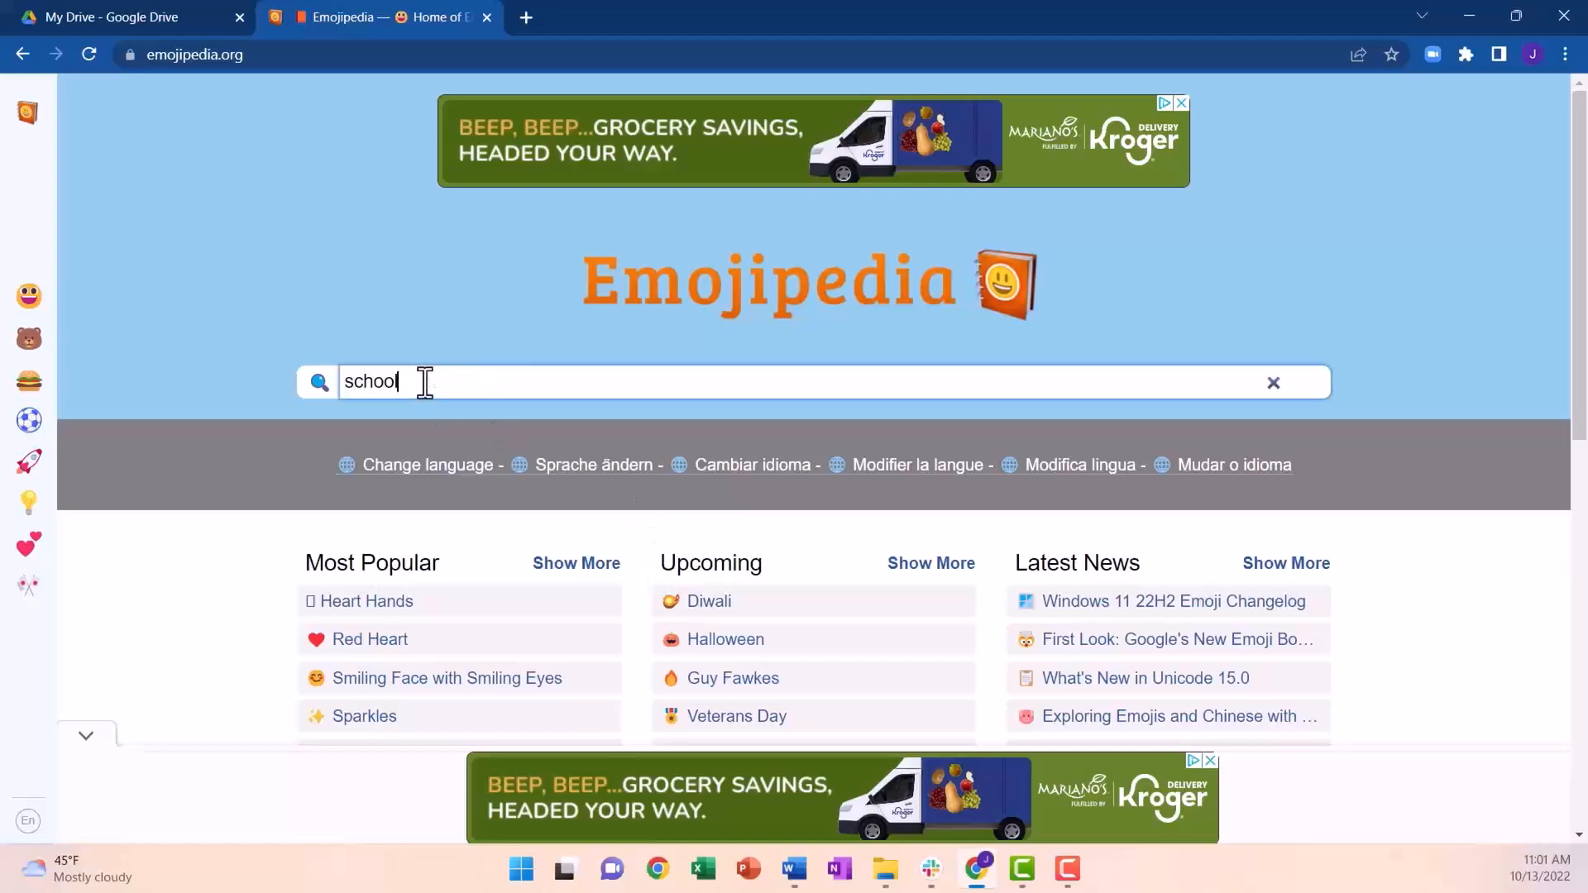
pyautogui.press('Return')
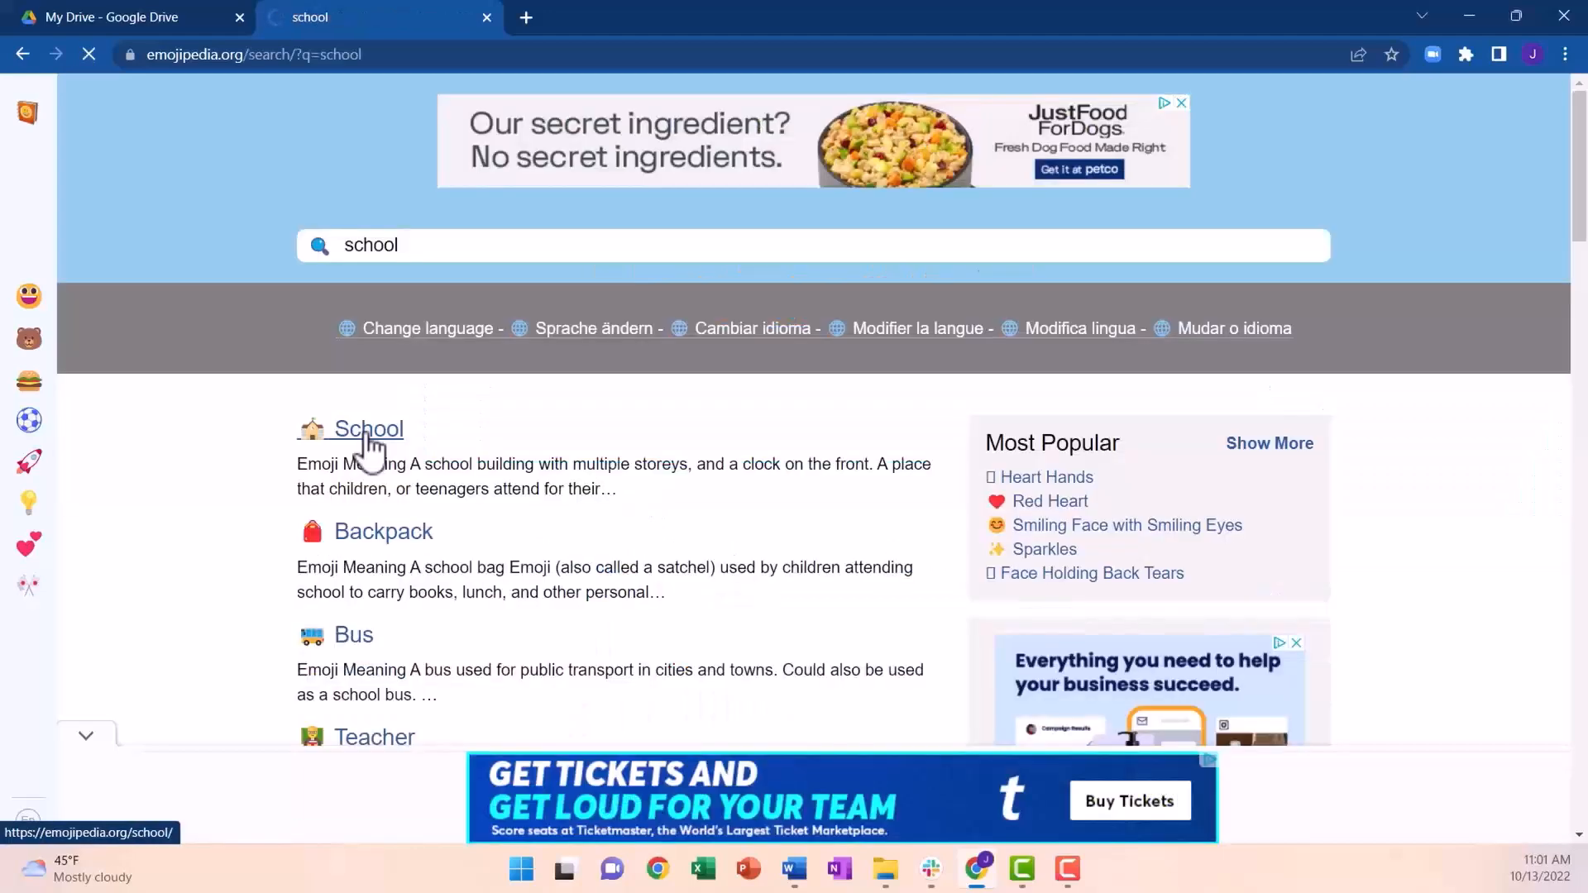
pyautogui.click(366, 435)
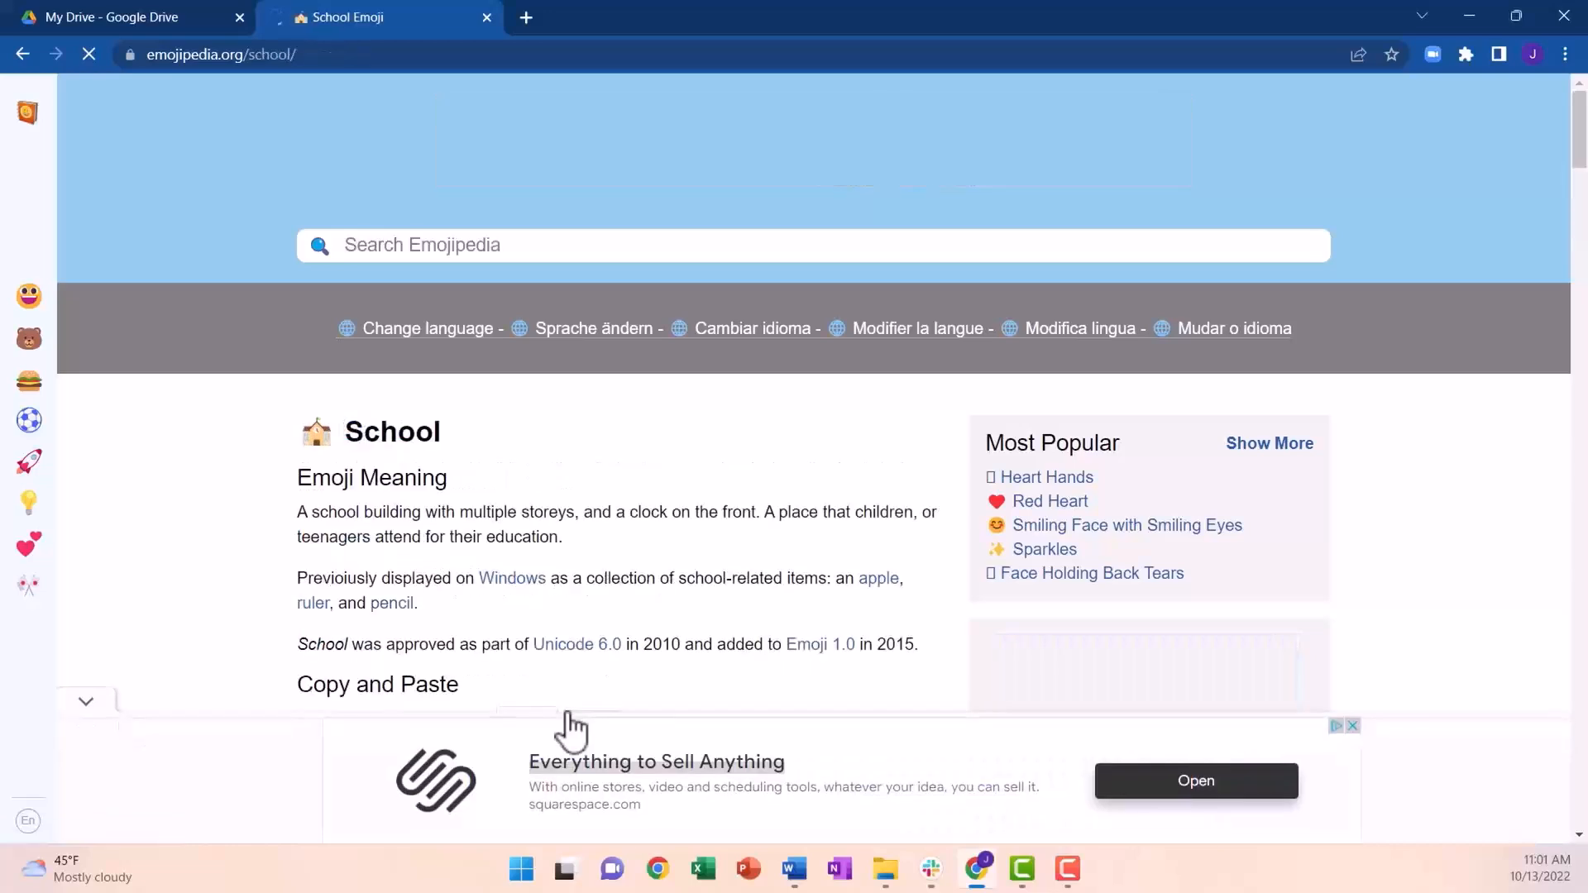
pyautogui.scroll(-4, 586, 573)
pyautogui.scroll(-1, 586, 573)
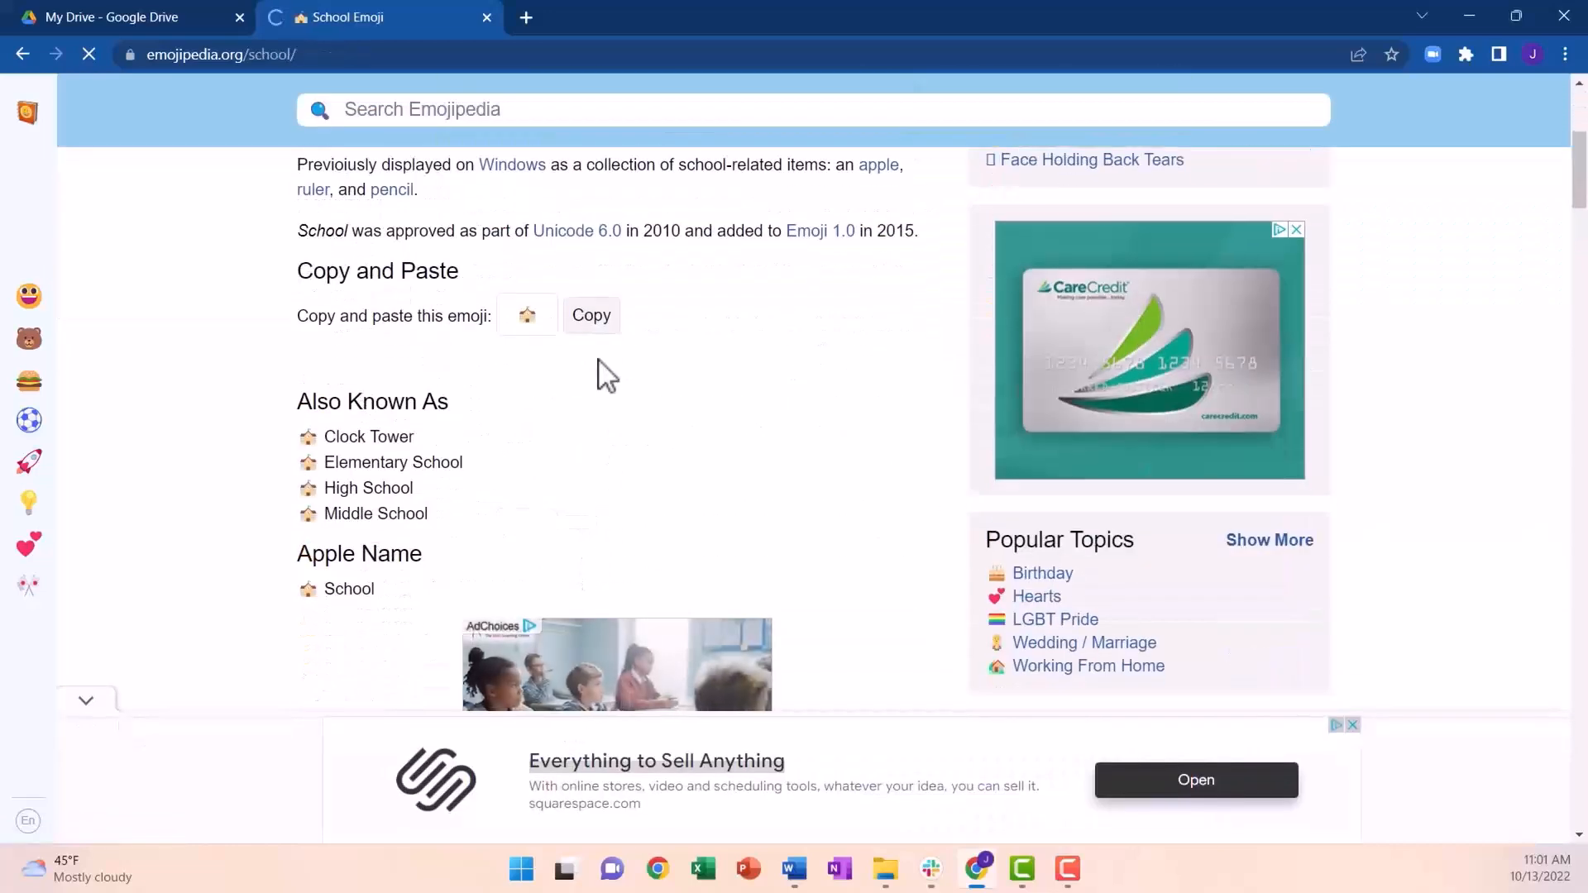
pyautogui.click(591, 317)
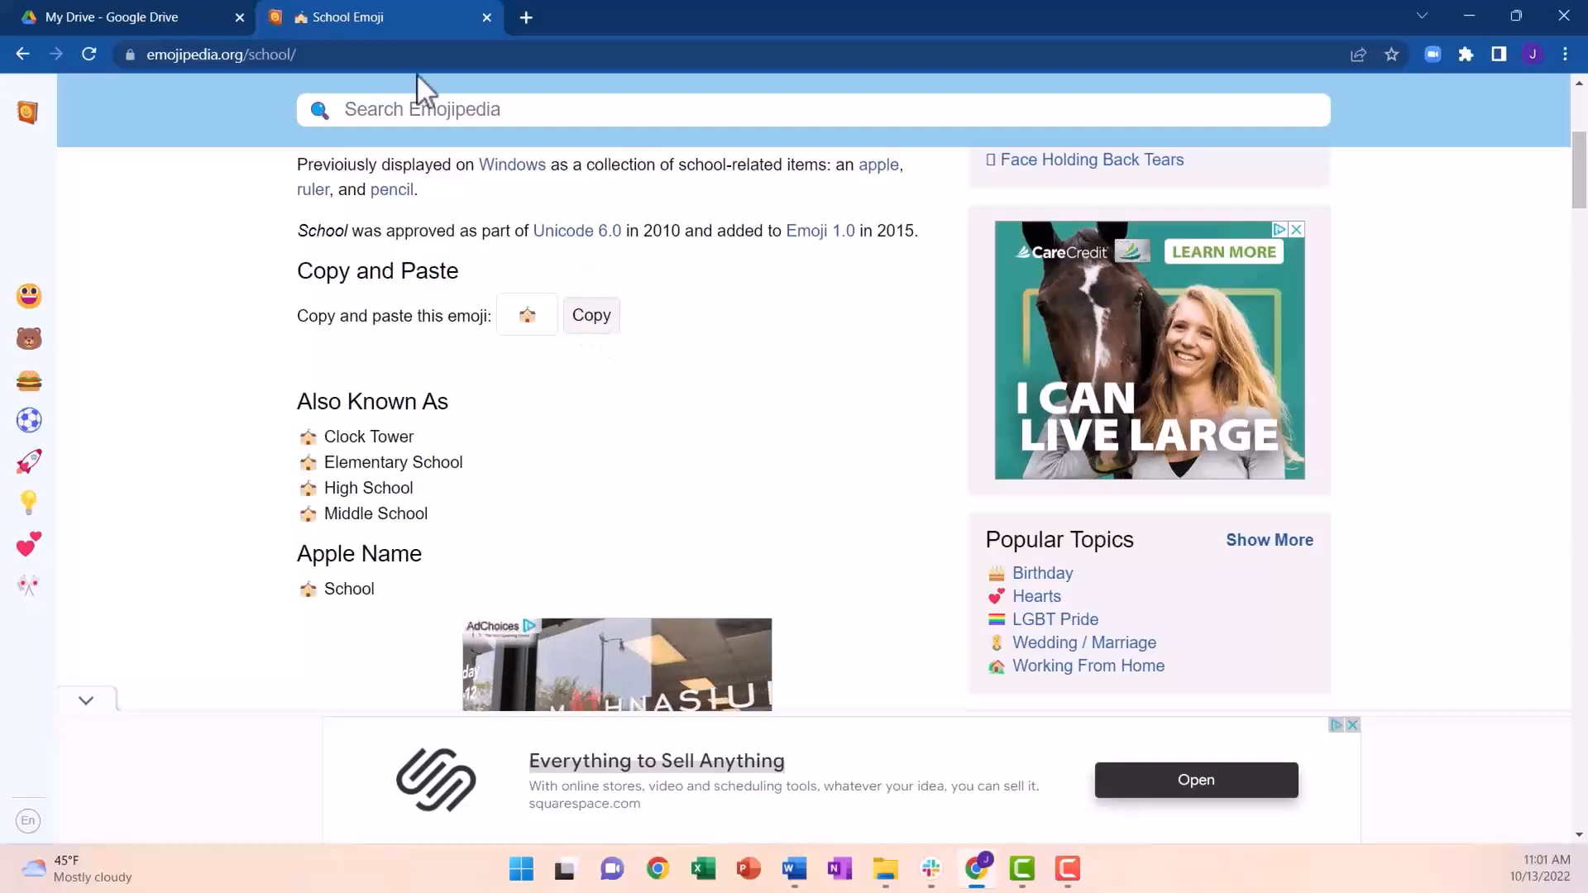
# Back in Google Drive, rename the 00_General folder by inserting the copied school emoji between the underscore and "General"
pyautogui.click(107, 15)
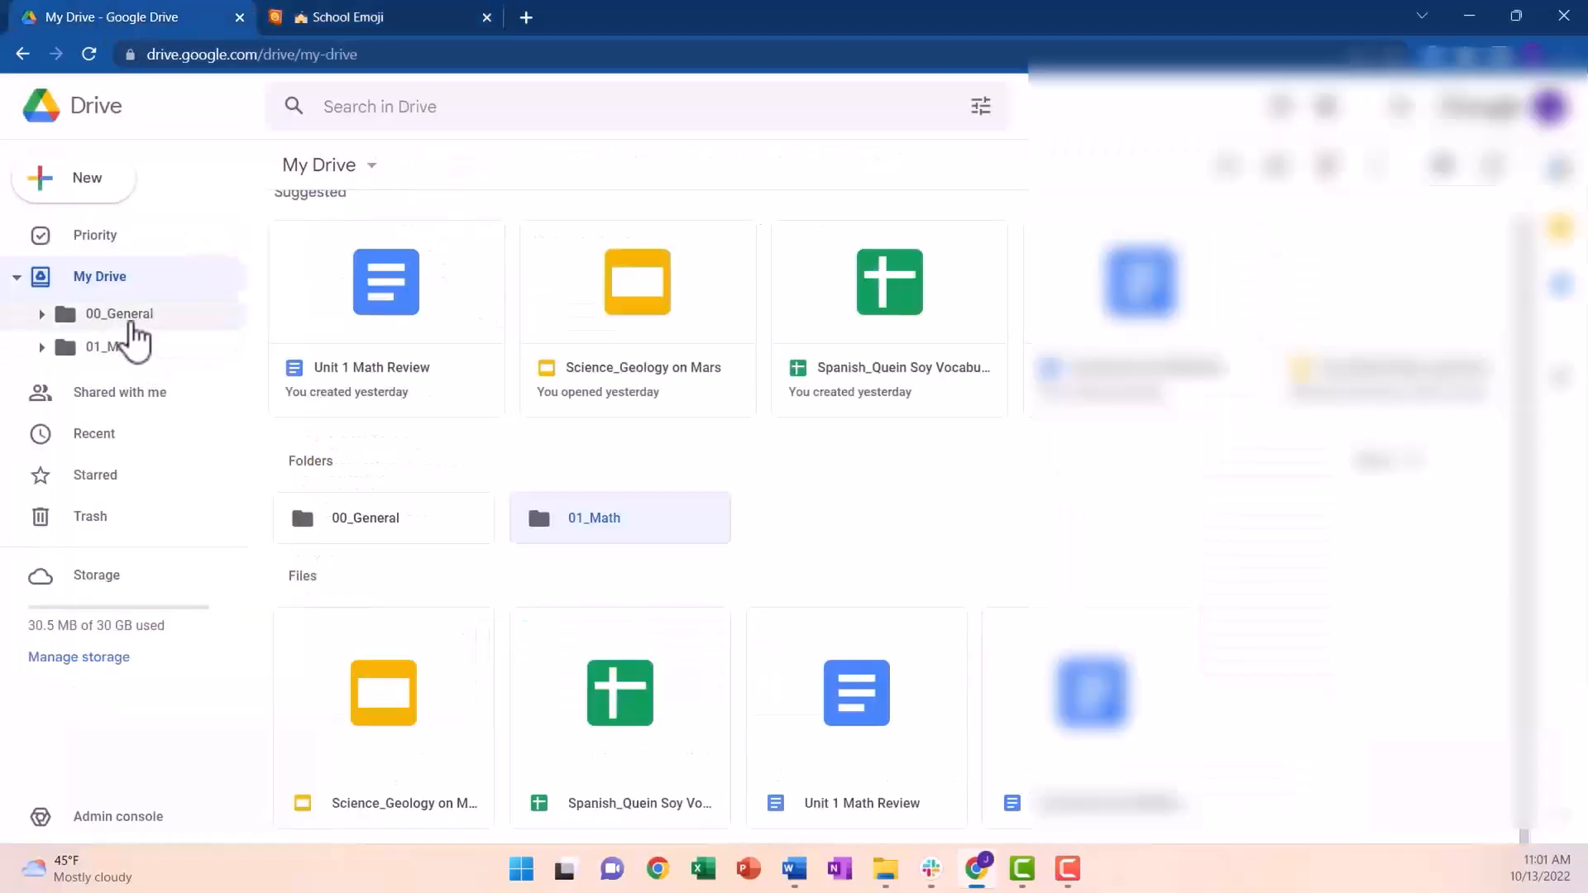
pyautogui.rightClick(130, 322)
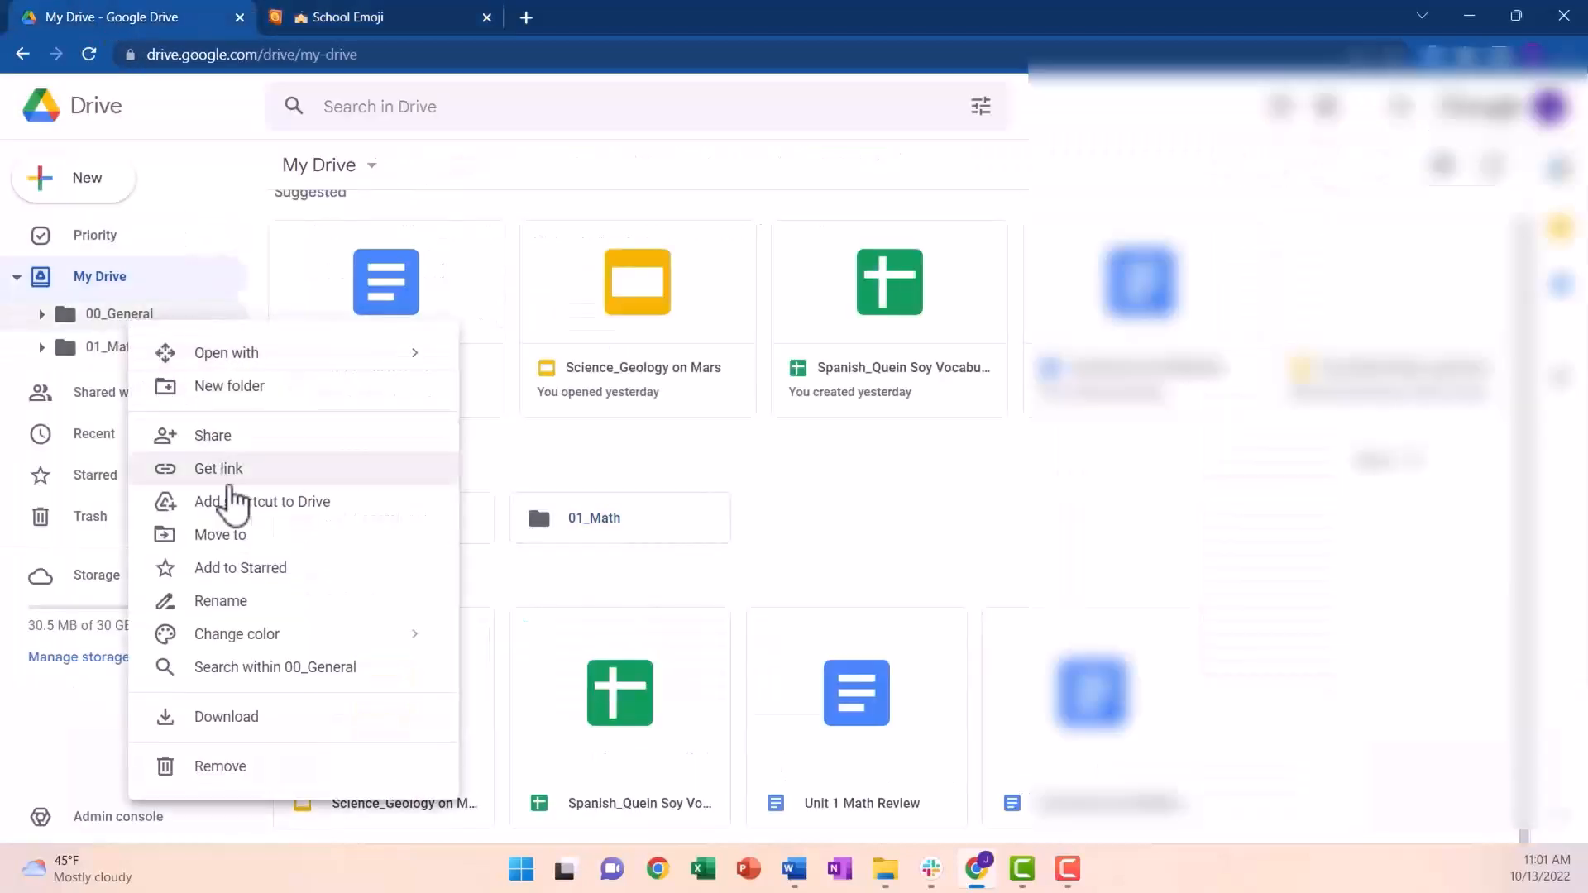
pyautogui.click(237, 602)
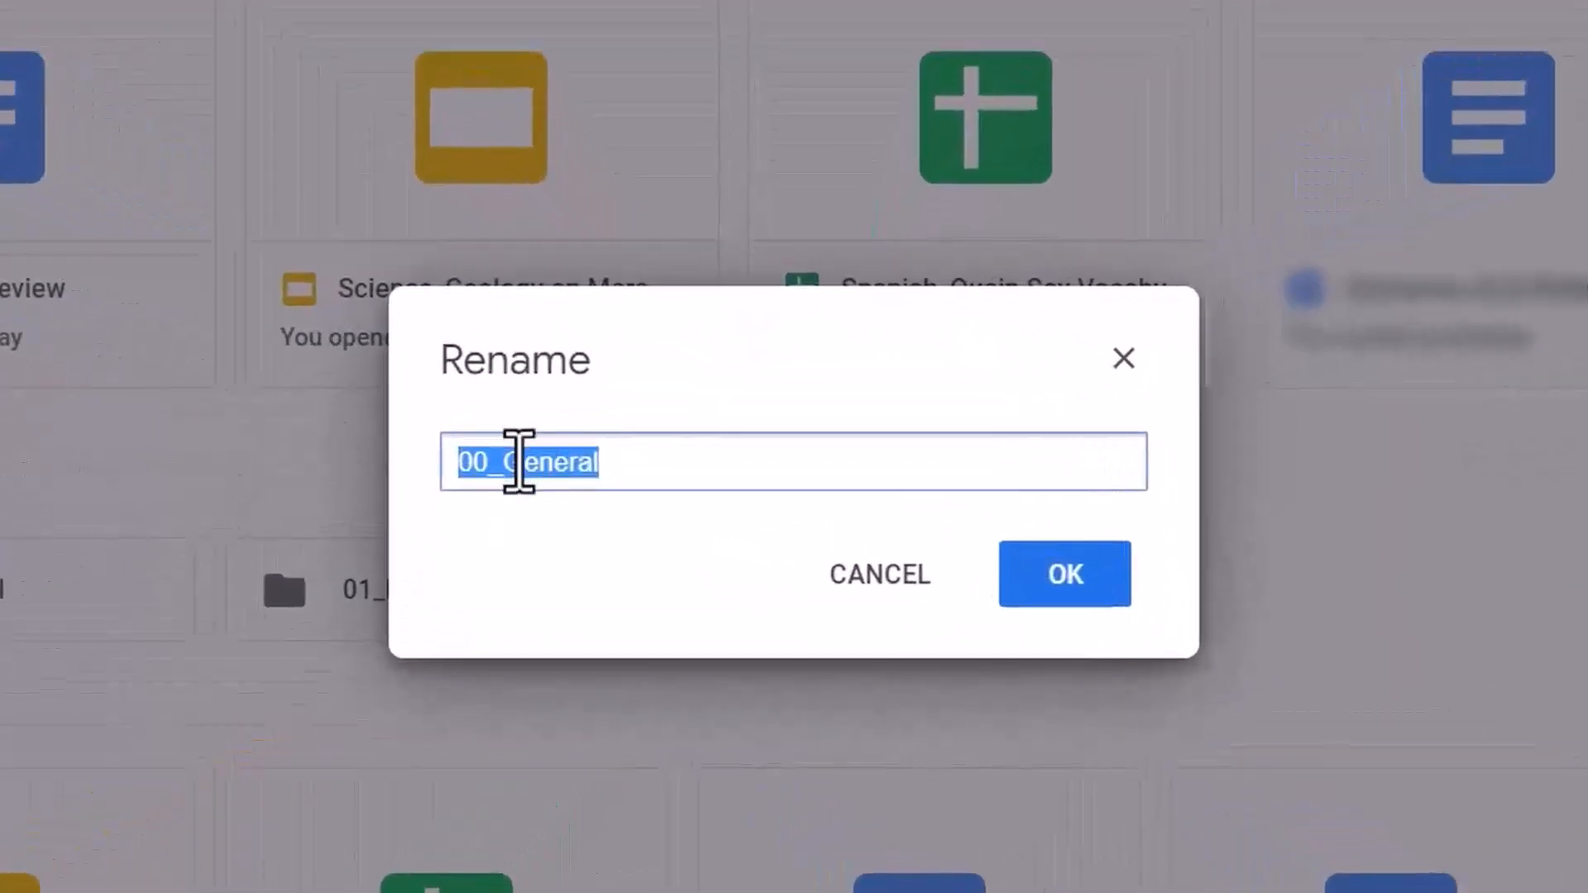
pyautogui.click(519, 461)
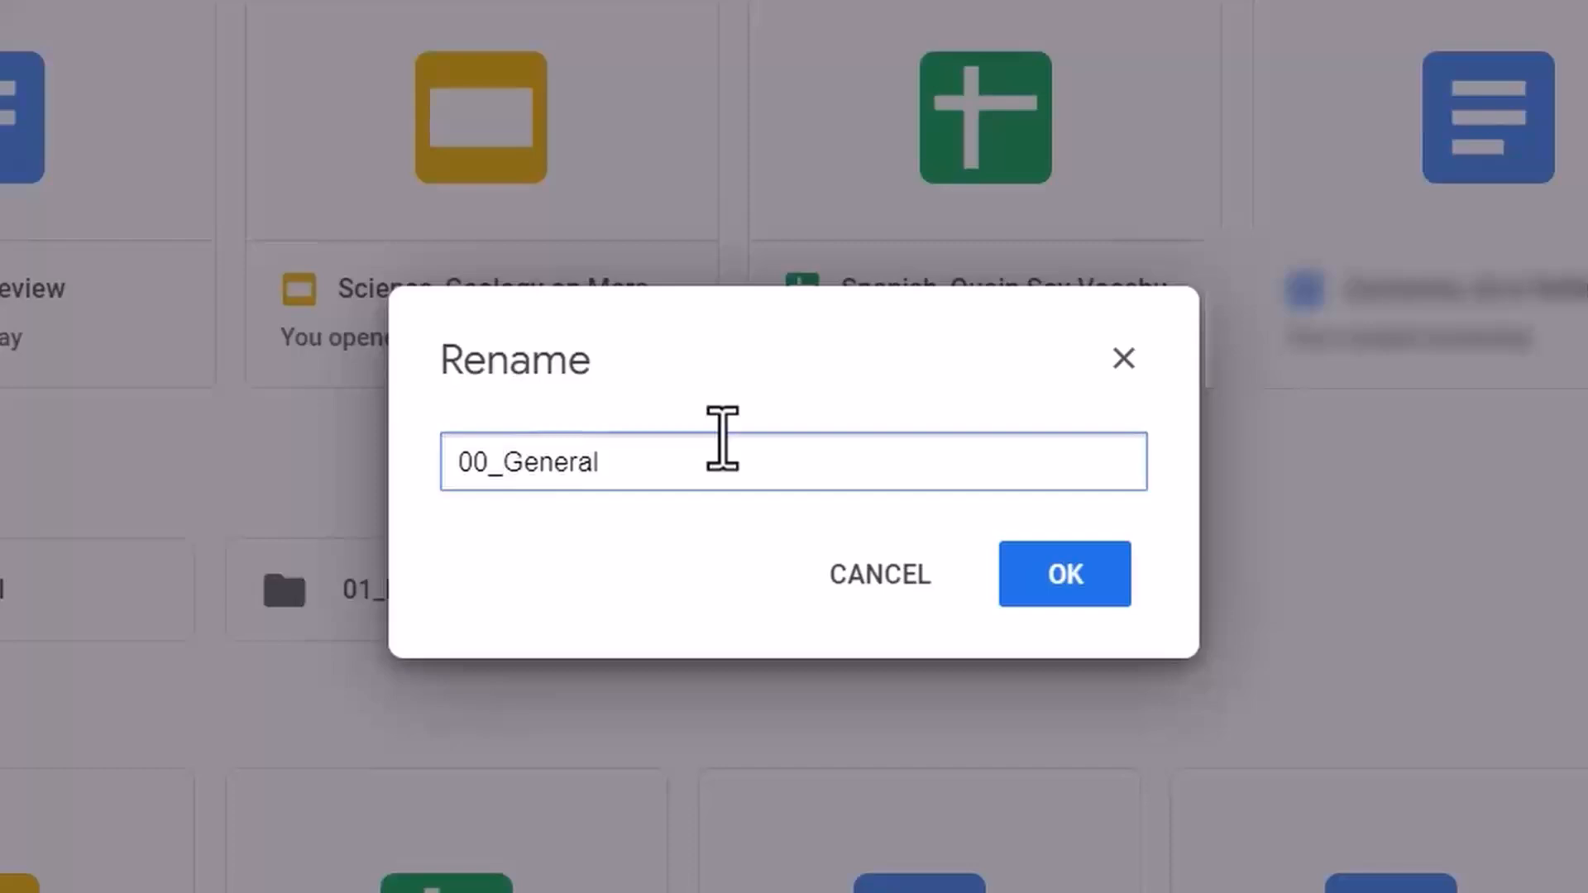
pyautogui.hotkey('ctrl', 'v')
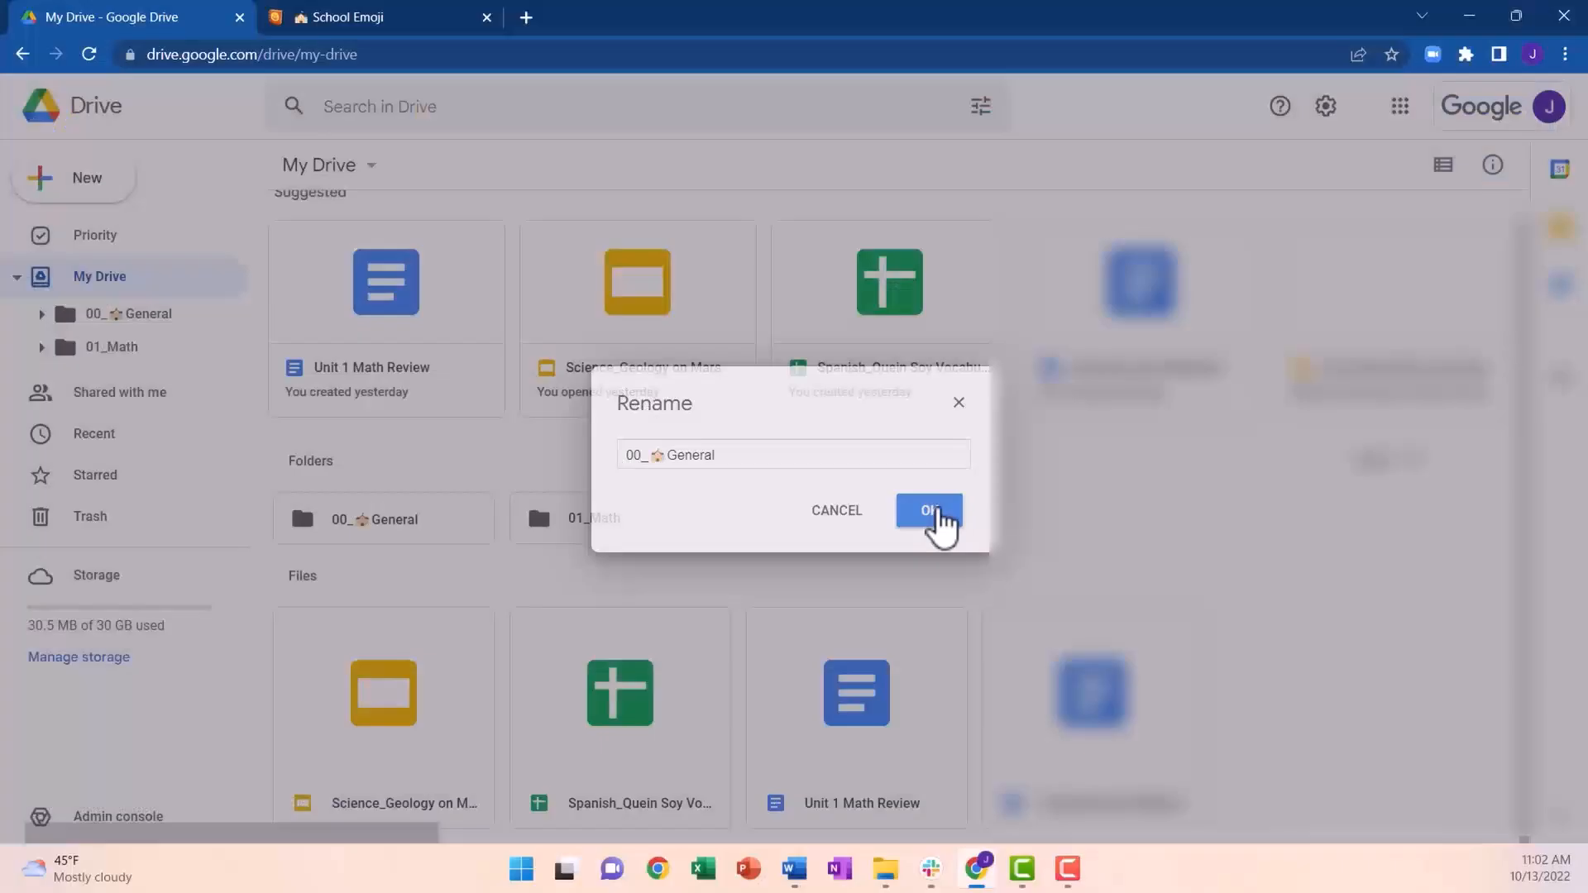
pyautogui.click(1075, 589)
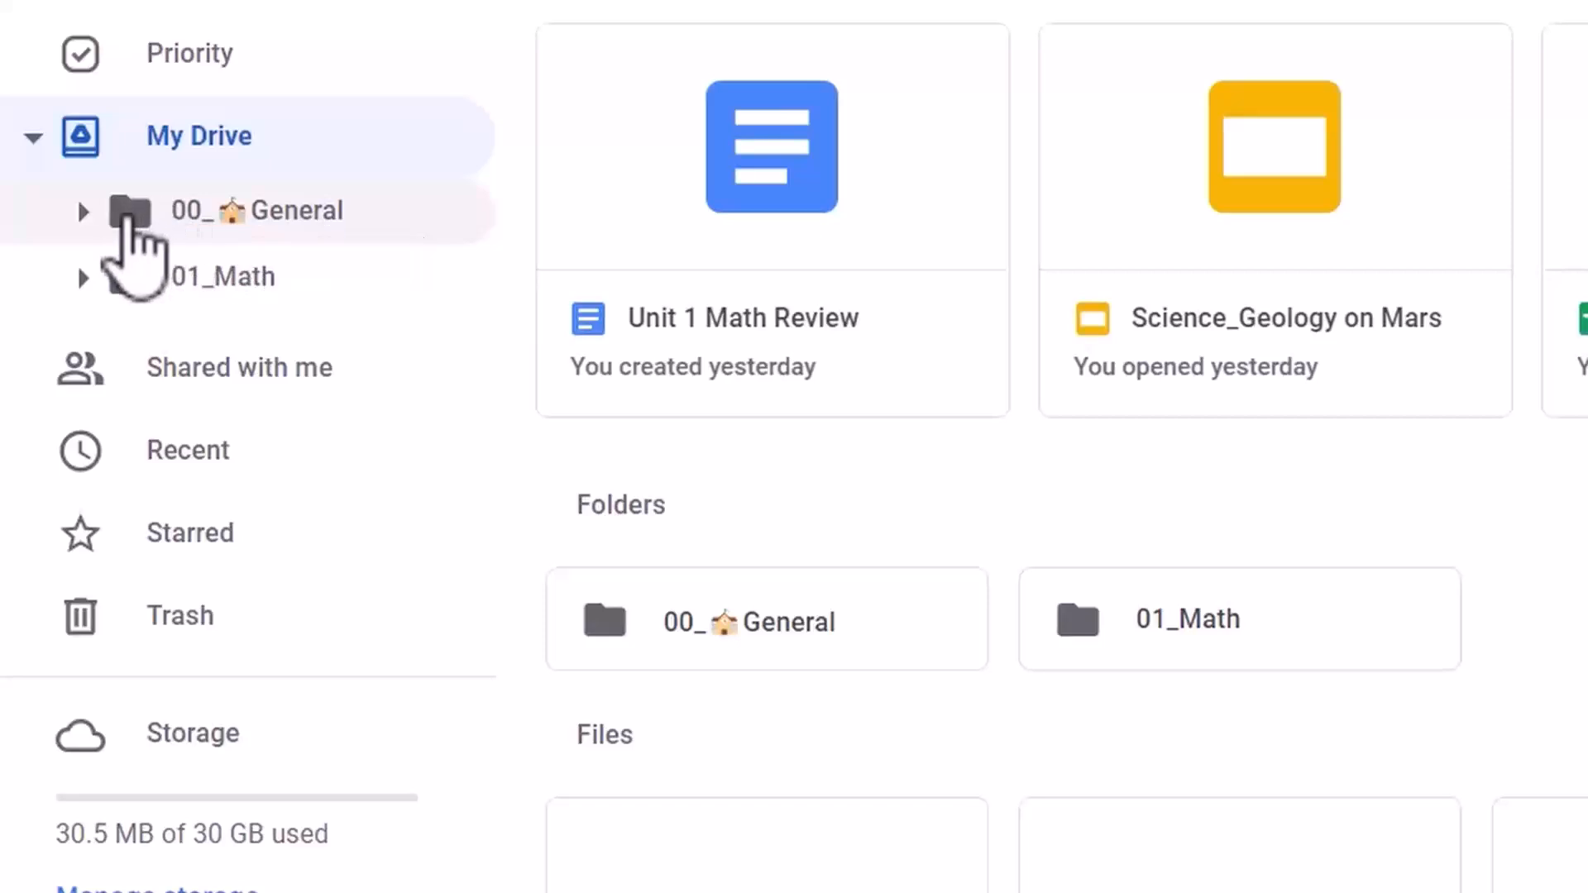
# Change the color of the 01_Math folder to blue
pyautogui.rightClick(231, 288)
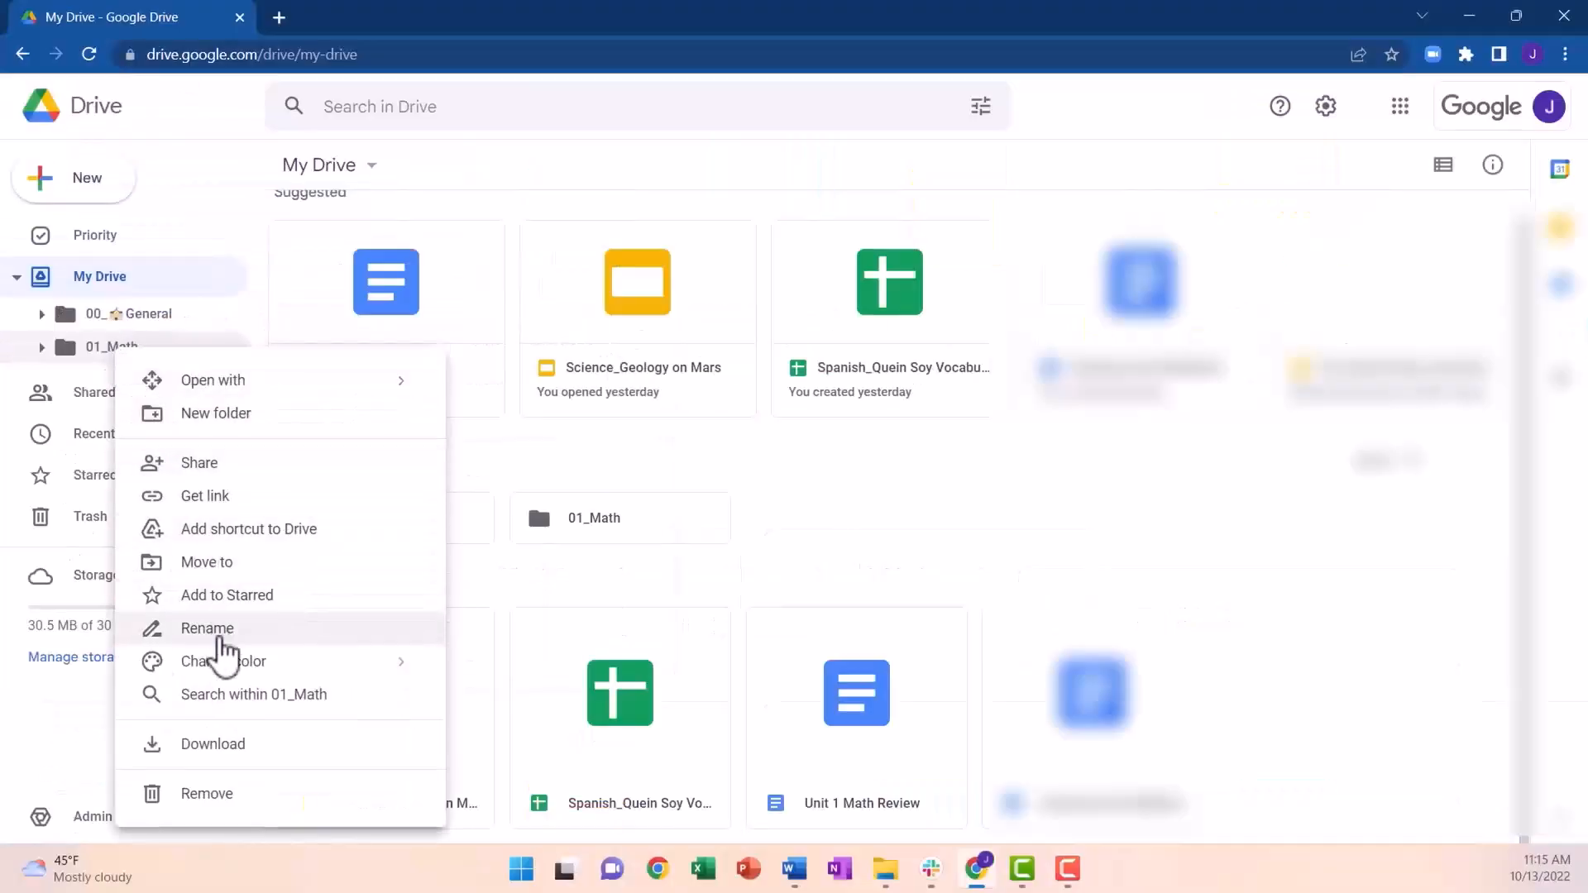
pyautogui.moveTo(220, 665)
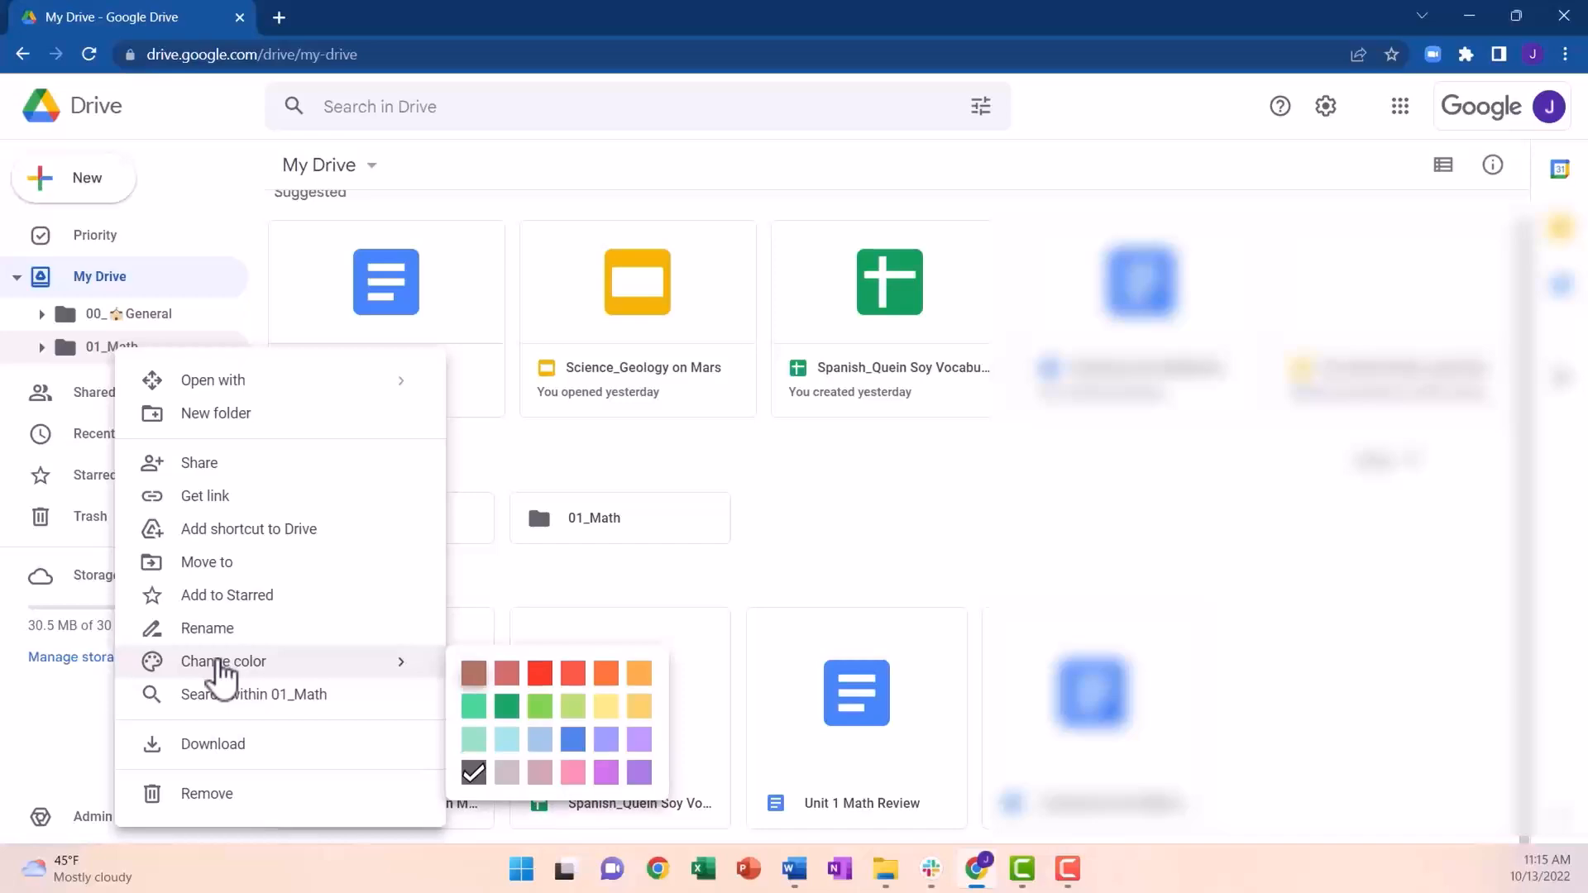
pyautogui.click(573, 739)
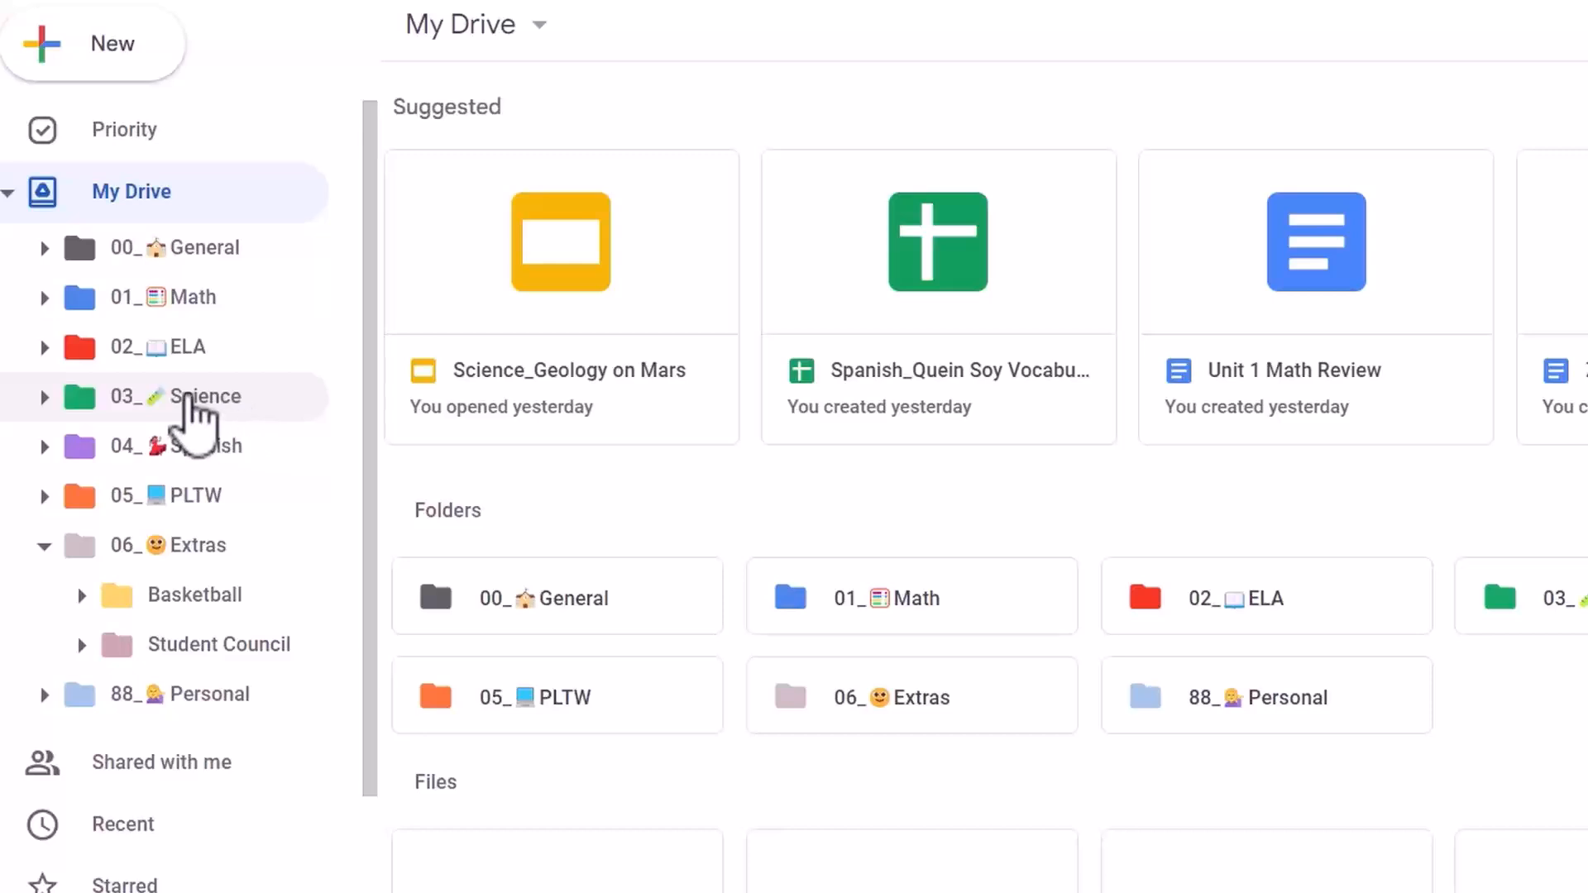
# Create a subfolder named 01_Geology on Mars inside 03_Science, and open and expand the Science folder
pyautogui.rightClick(187, 398)
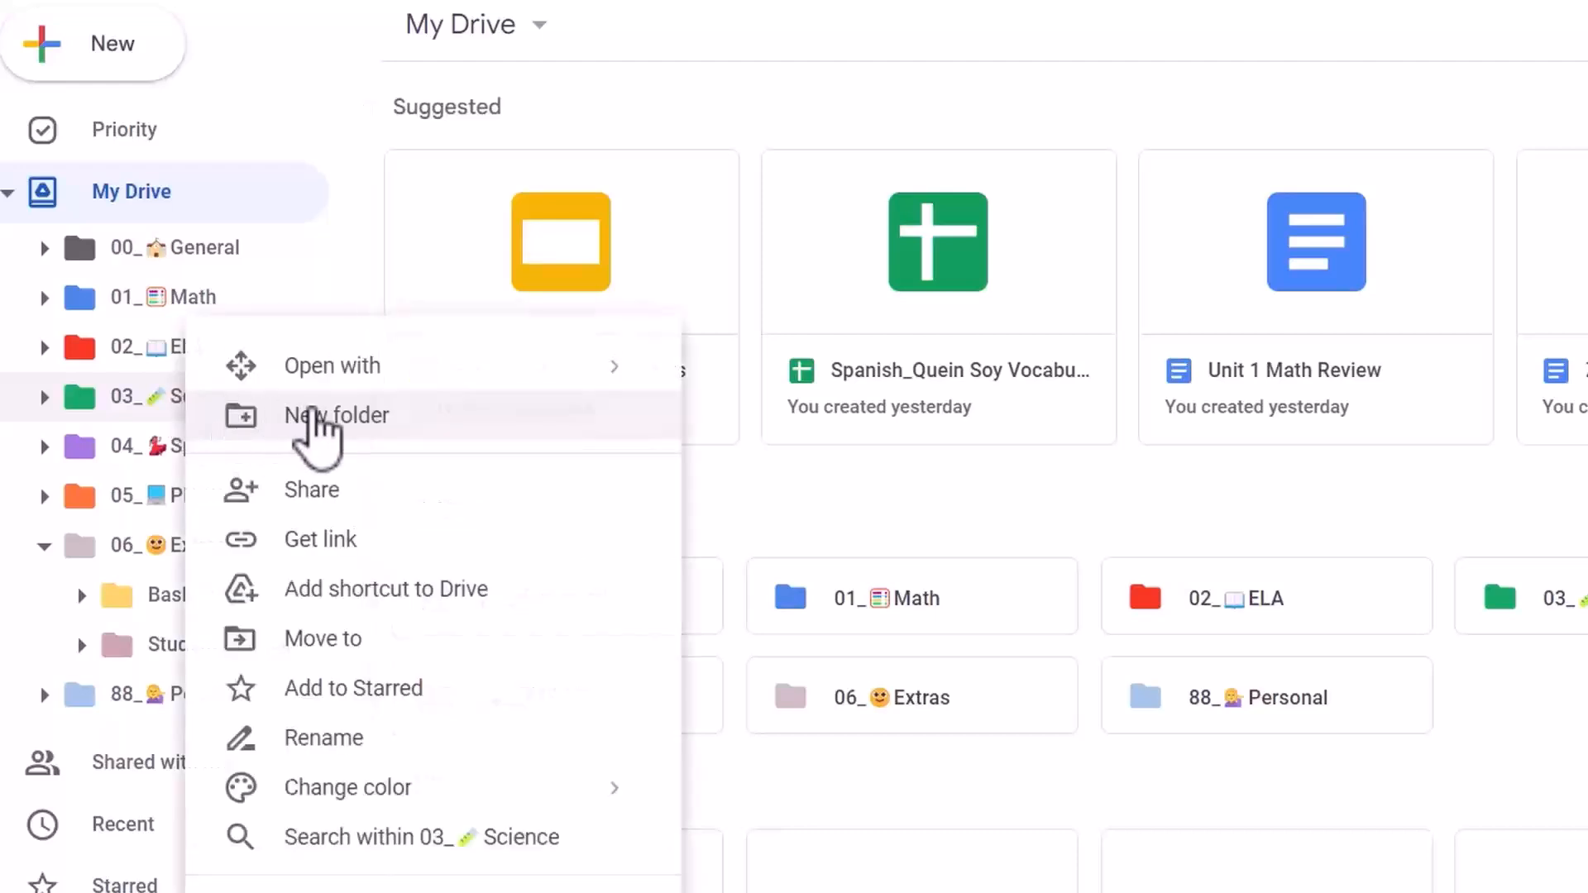
pyautogui.click(315, 413)
pyautogui.press('BackSpace')
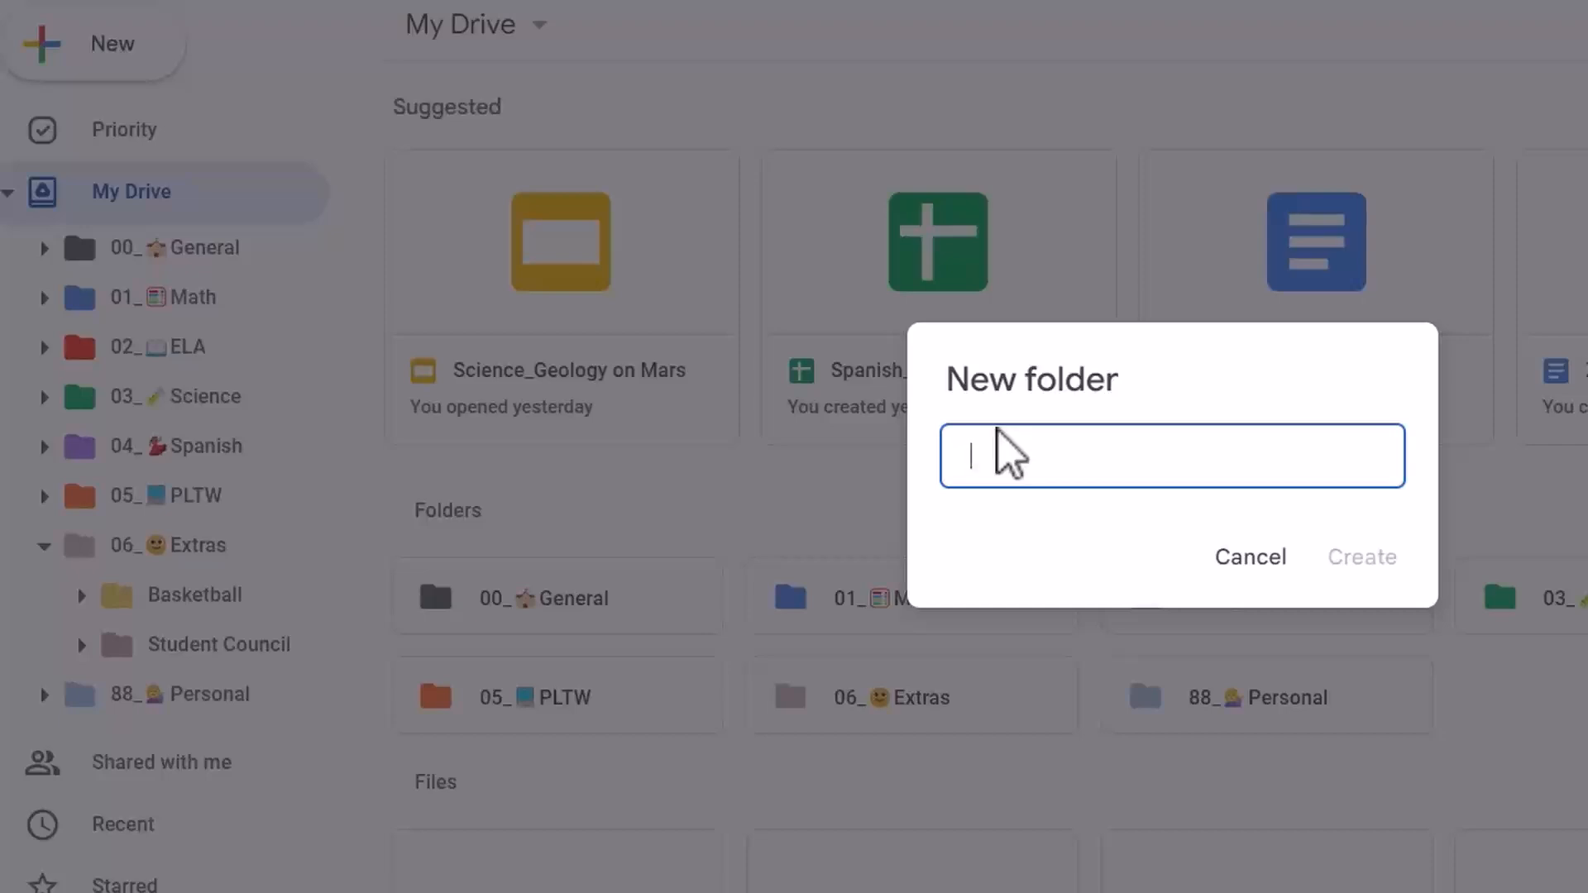
pyautogui.write('01_Geology on Mars')
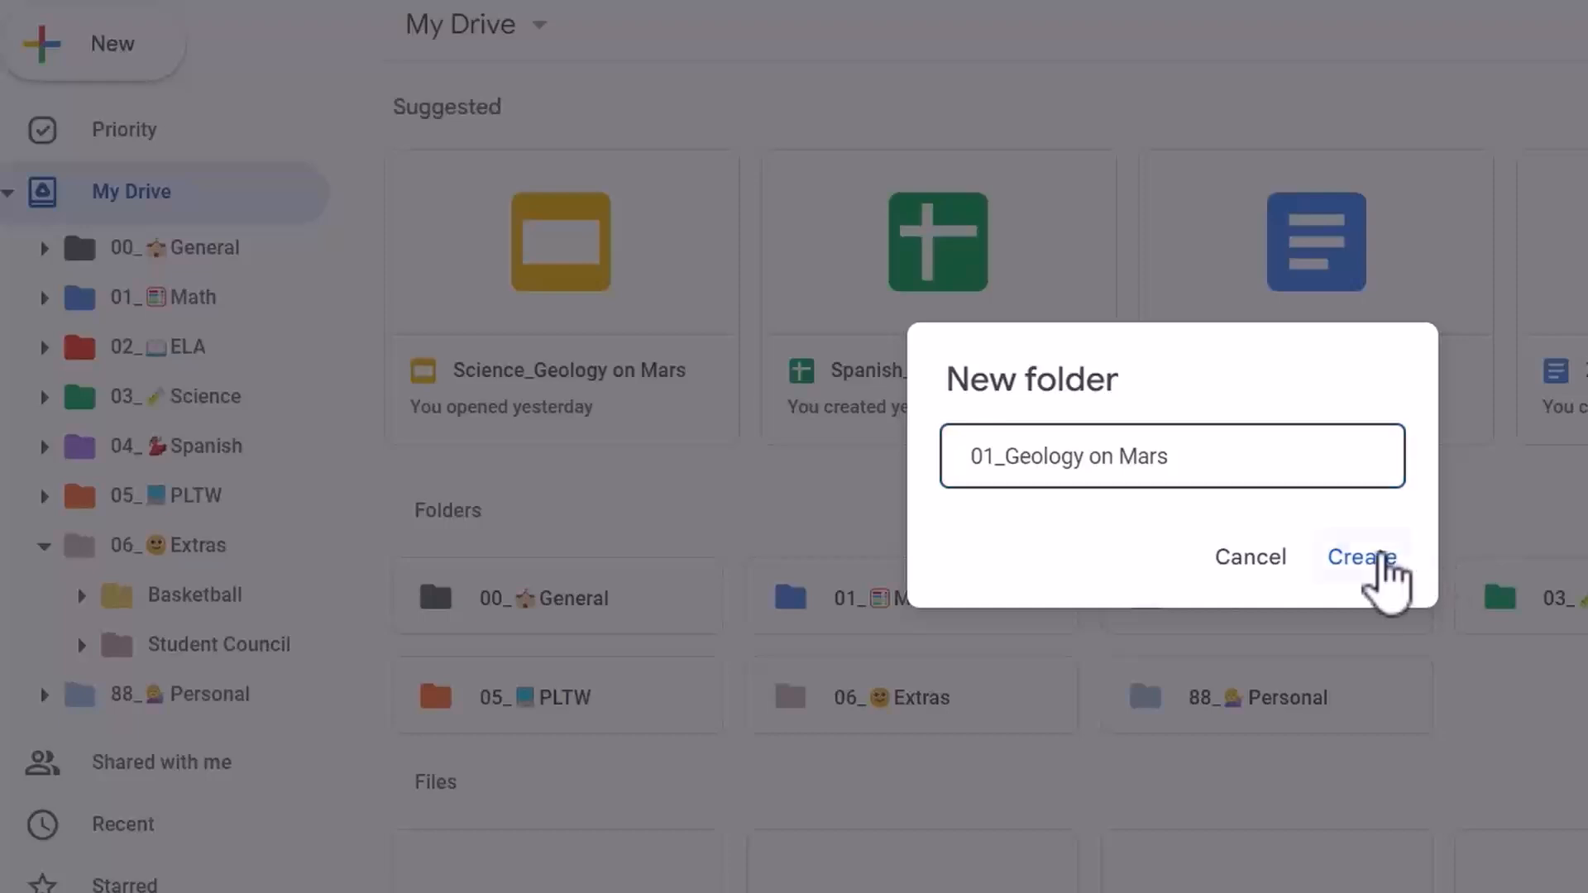
pyautogui.click(1380, 559)
pyautogui.click(206, 396)
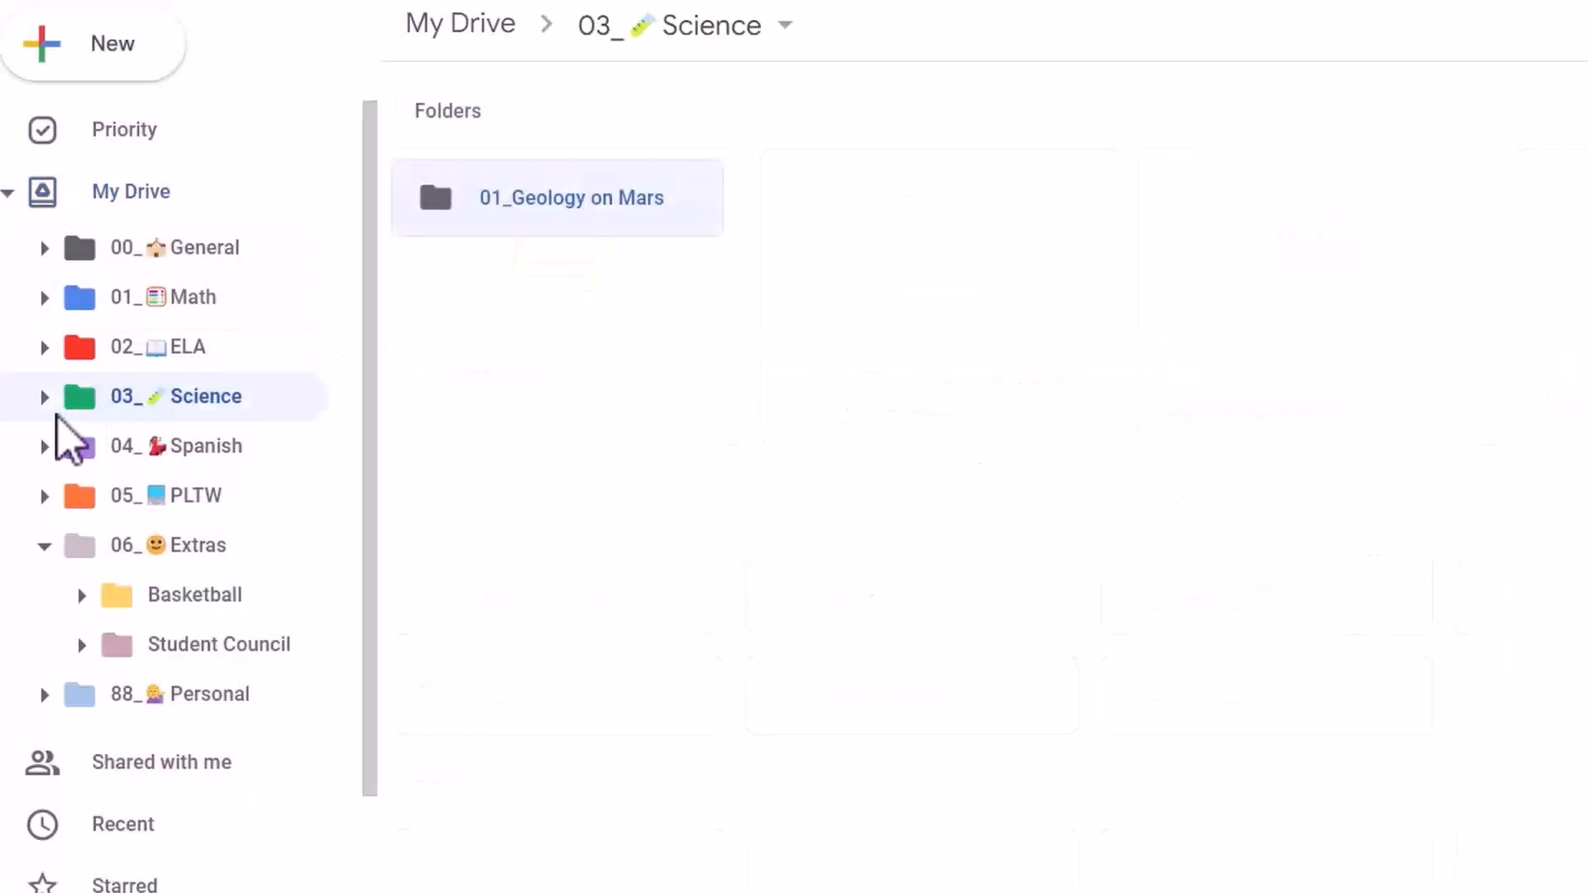
pyautogui.click(45, 397)
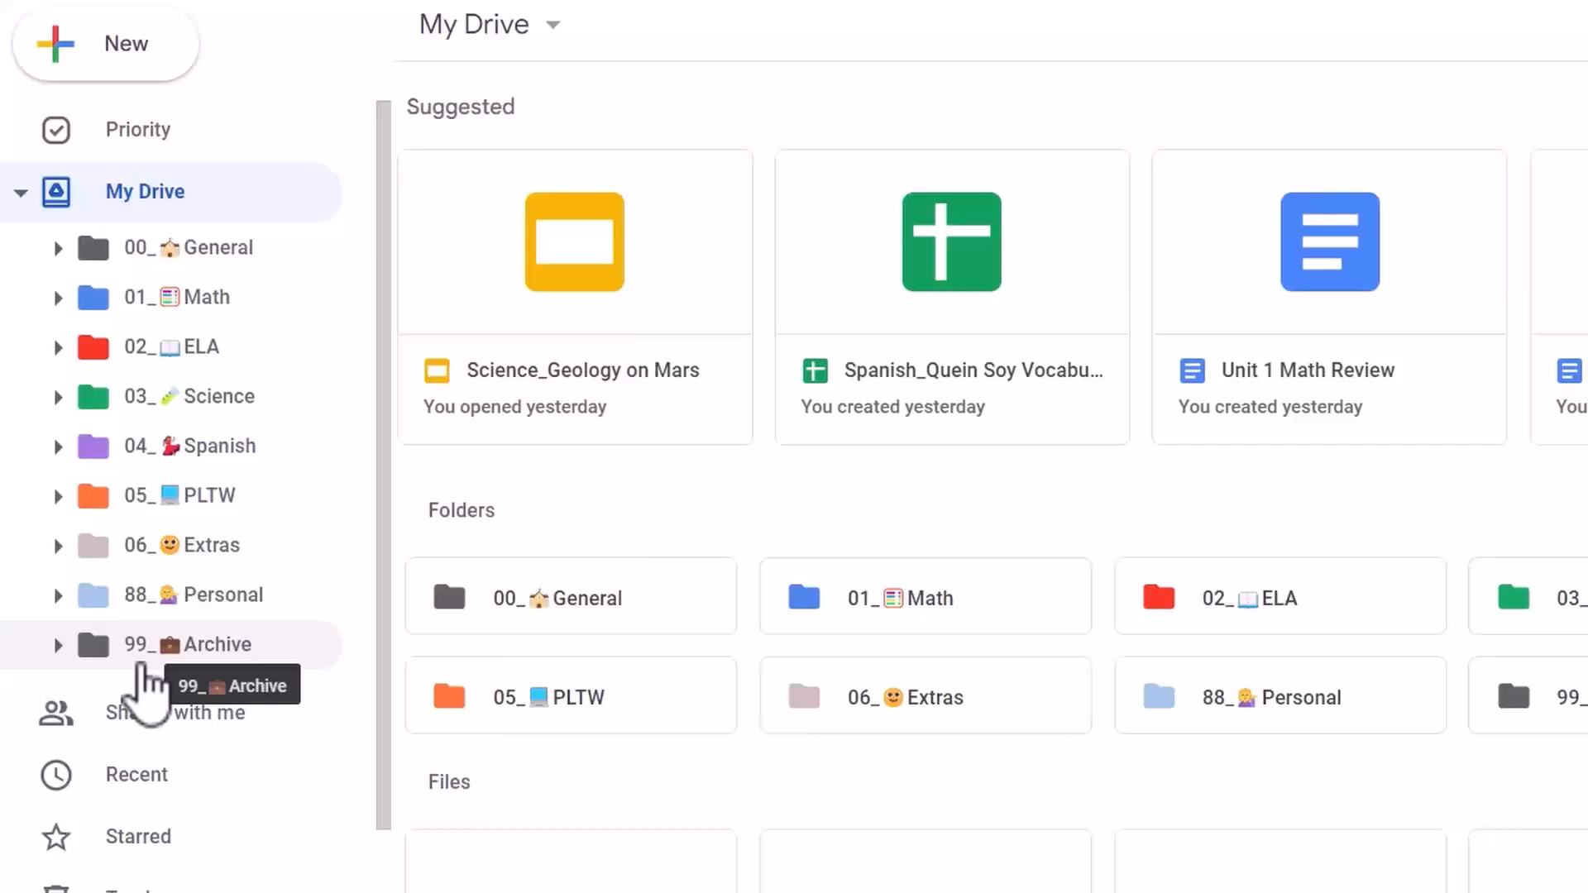
# Expand the 99_Archive folder and its Grade 3 subfolder to view the archived subject folders
pyautogui.click(58, 644)
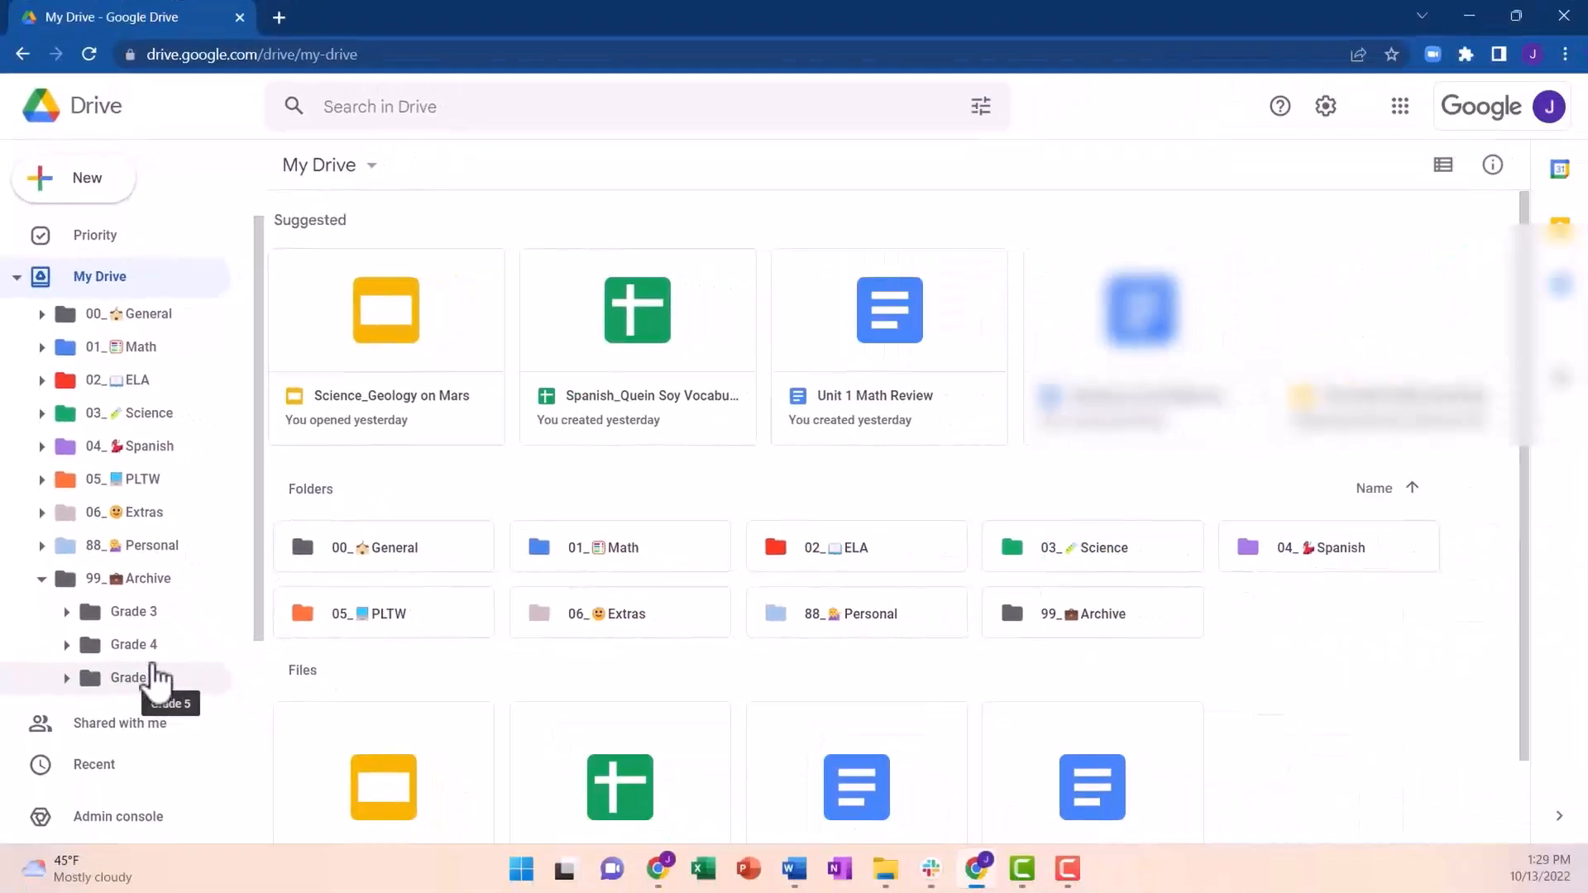
pyautogui.click(67, 612)
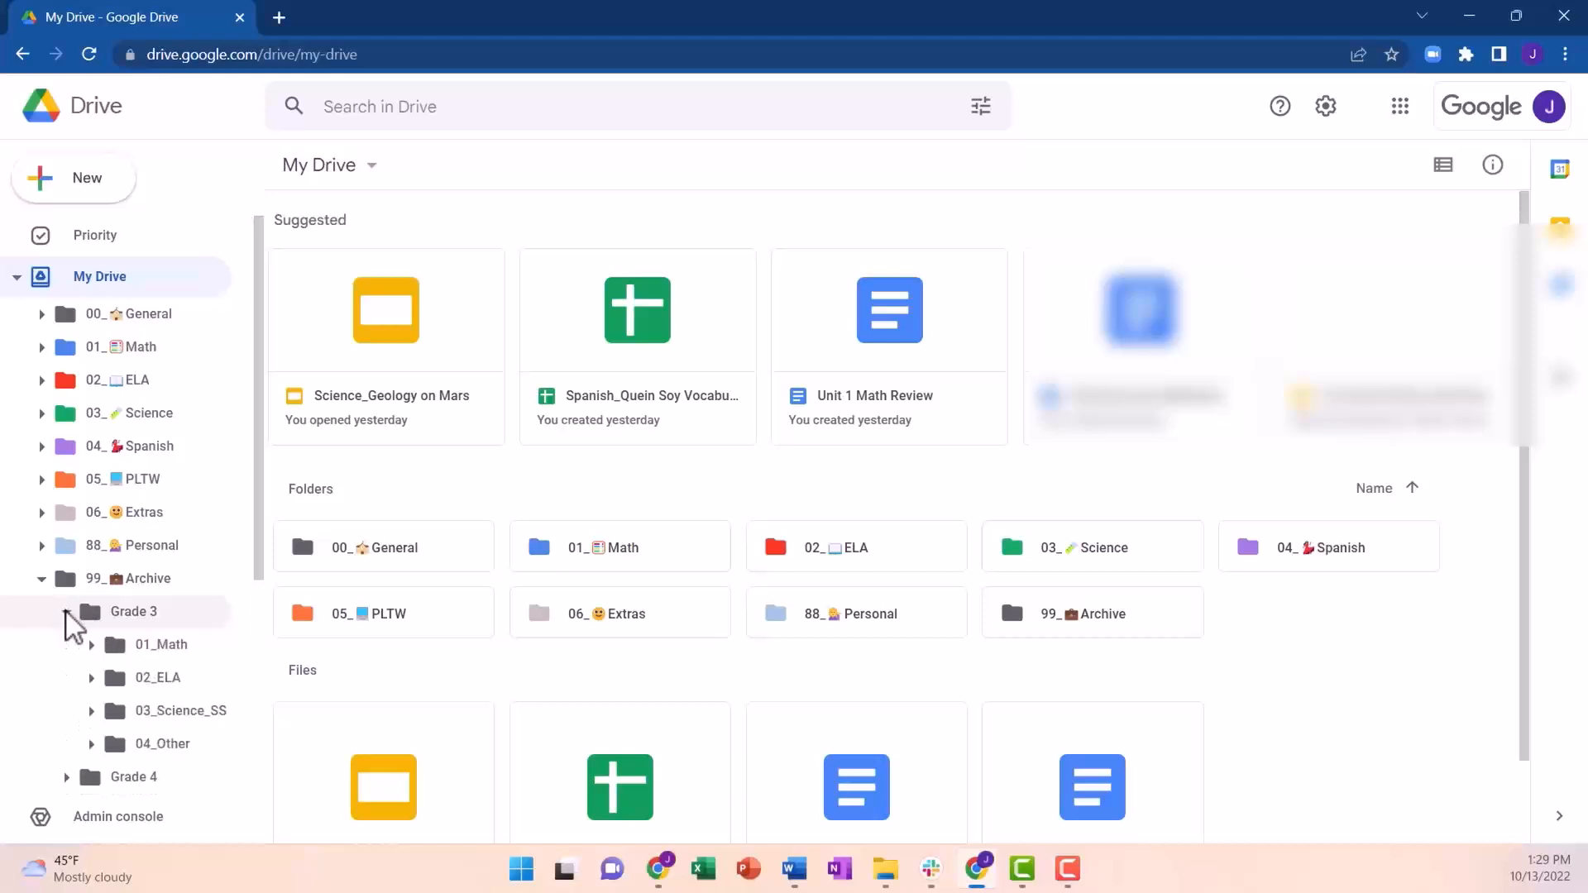
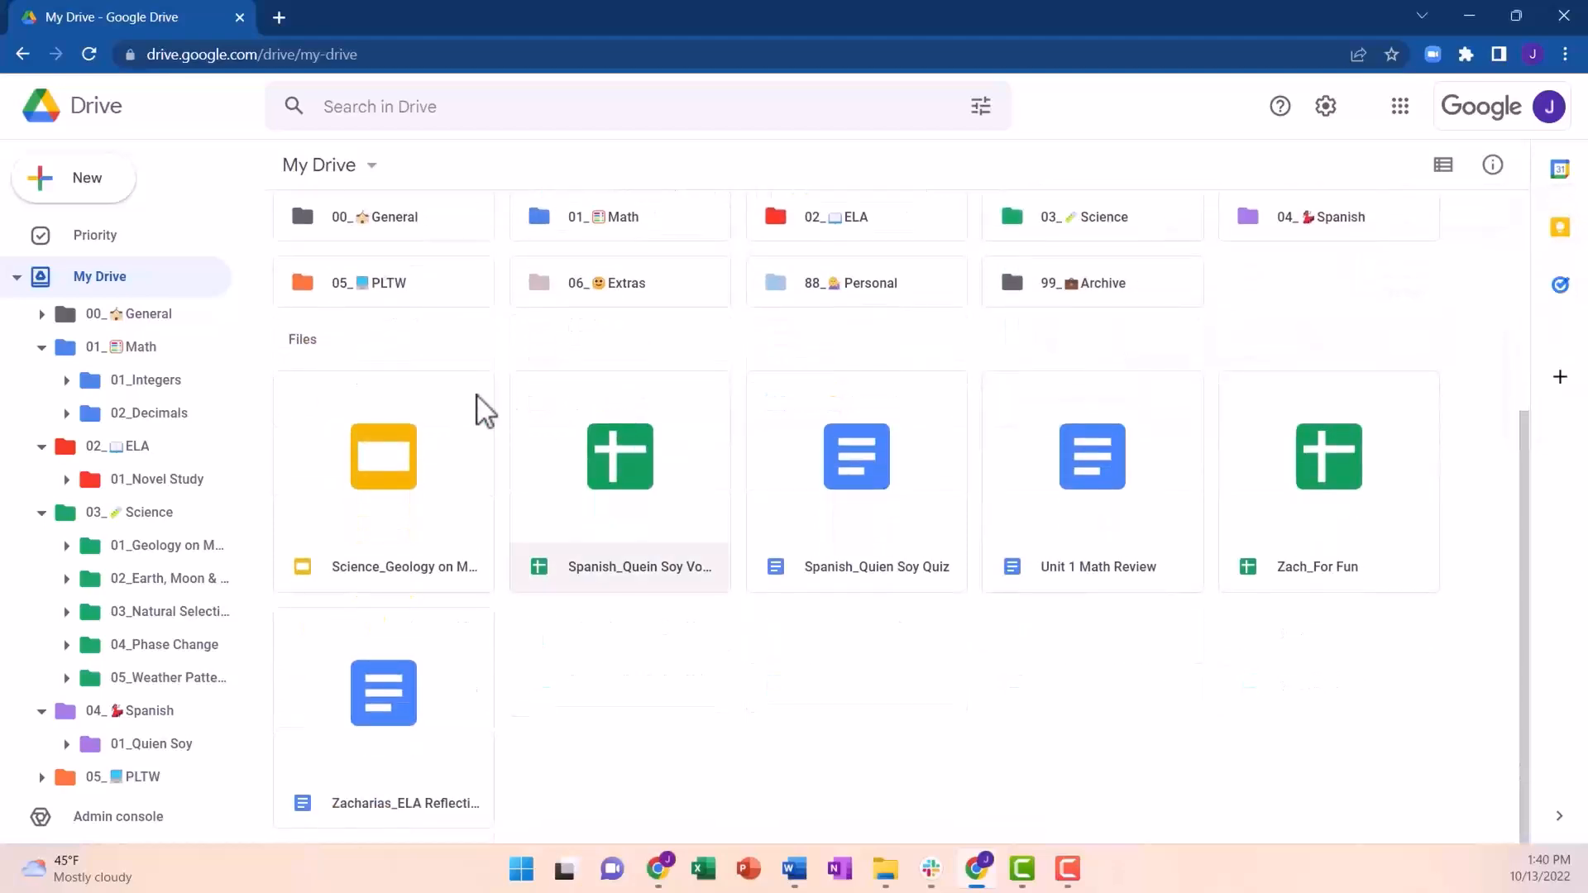
# Move the Science_Geology on Mars presentation into the 01_Geology on Mars folder under 03_Science
pyautogui.moveTo(377, 454); pyautogui.dragTo(192, 512)
pyautogui.moveTo(275, 410); pyautogui.dragTo(256, 422)
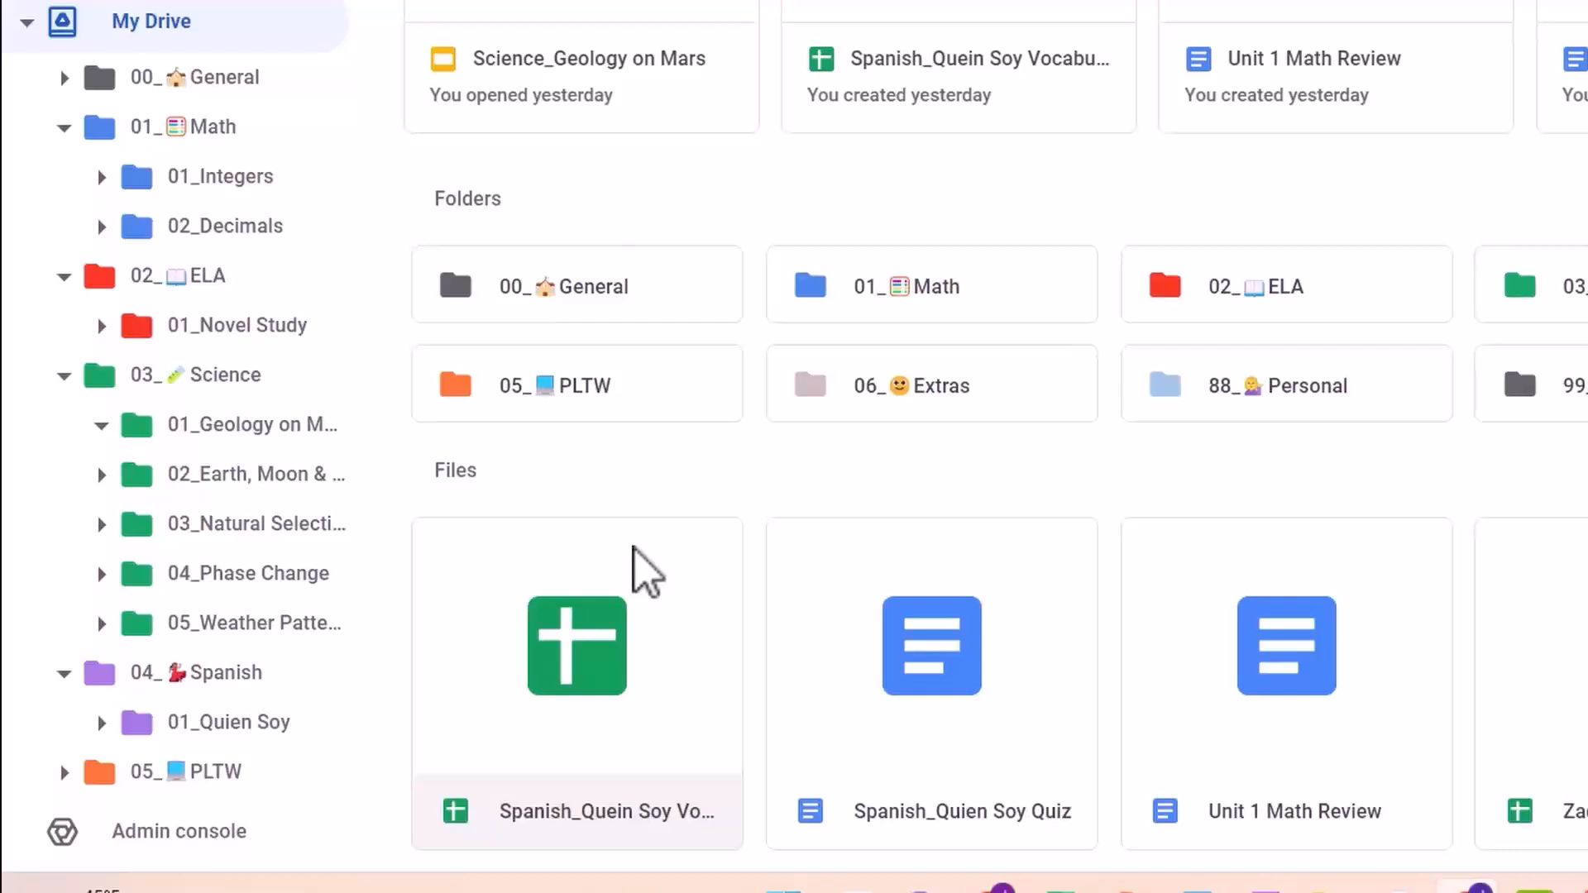
# Select the Spanish vocabulary spreadsheet and the Spanish_Quien Soy Quiz document and move both under 04_Spanish
pyautogui.click(641, 645)
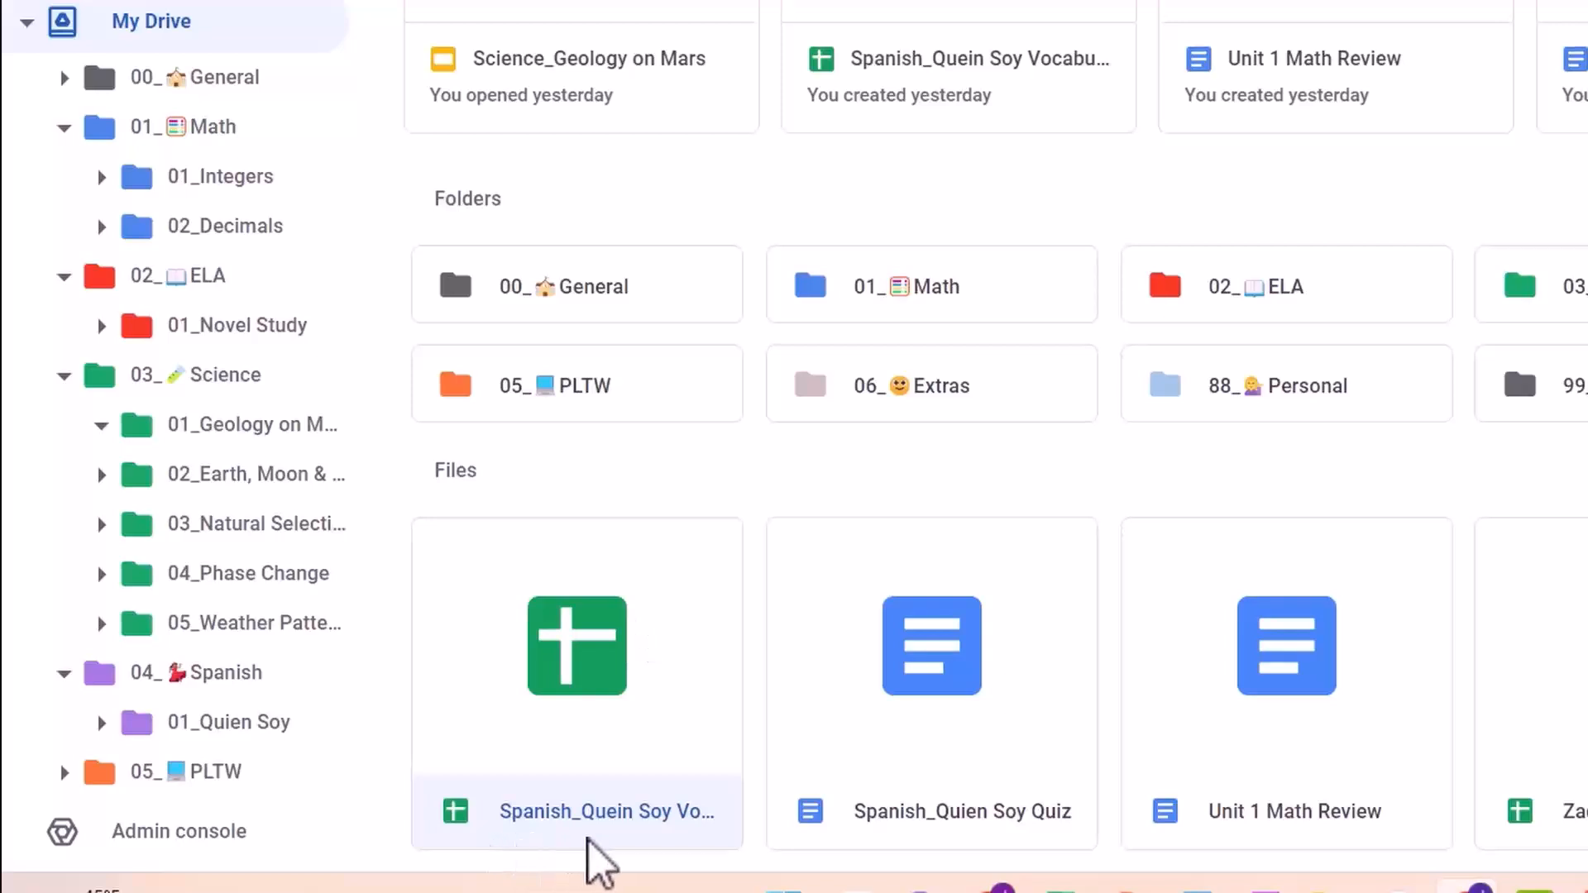
pyautogui.click(1000, 683)
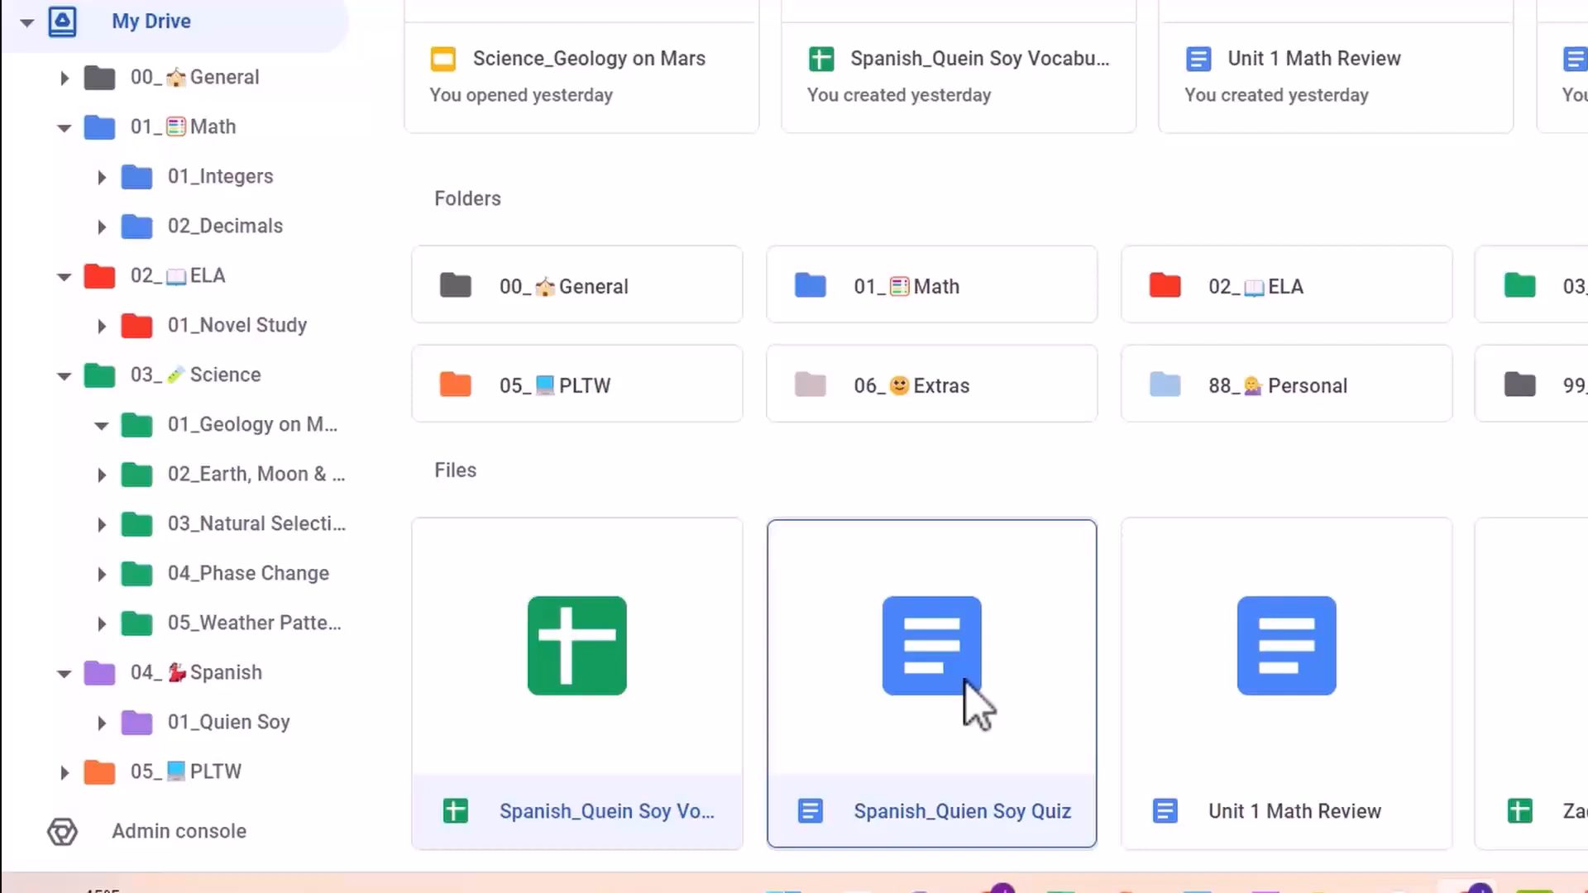
pyautogui.moveTo(648, 656); pyautogui.dragTo(266, 592)
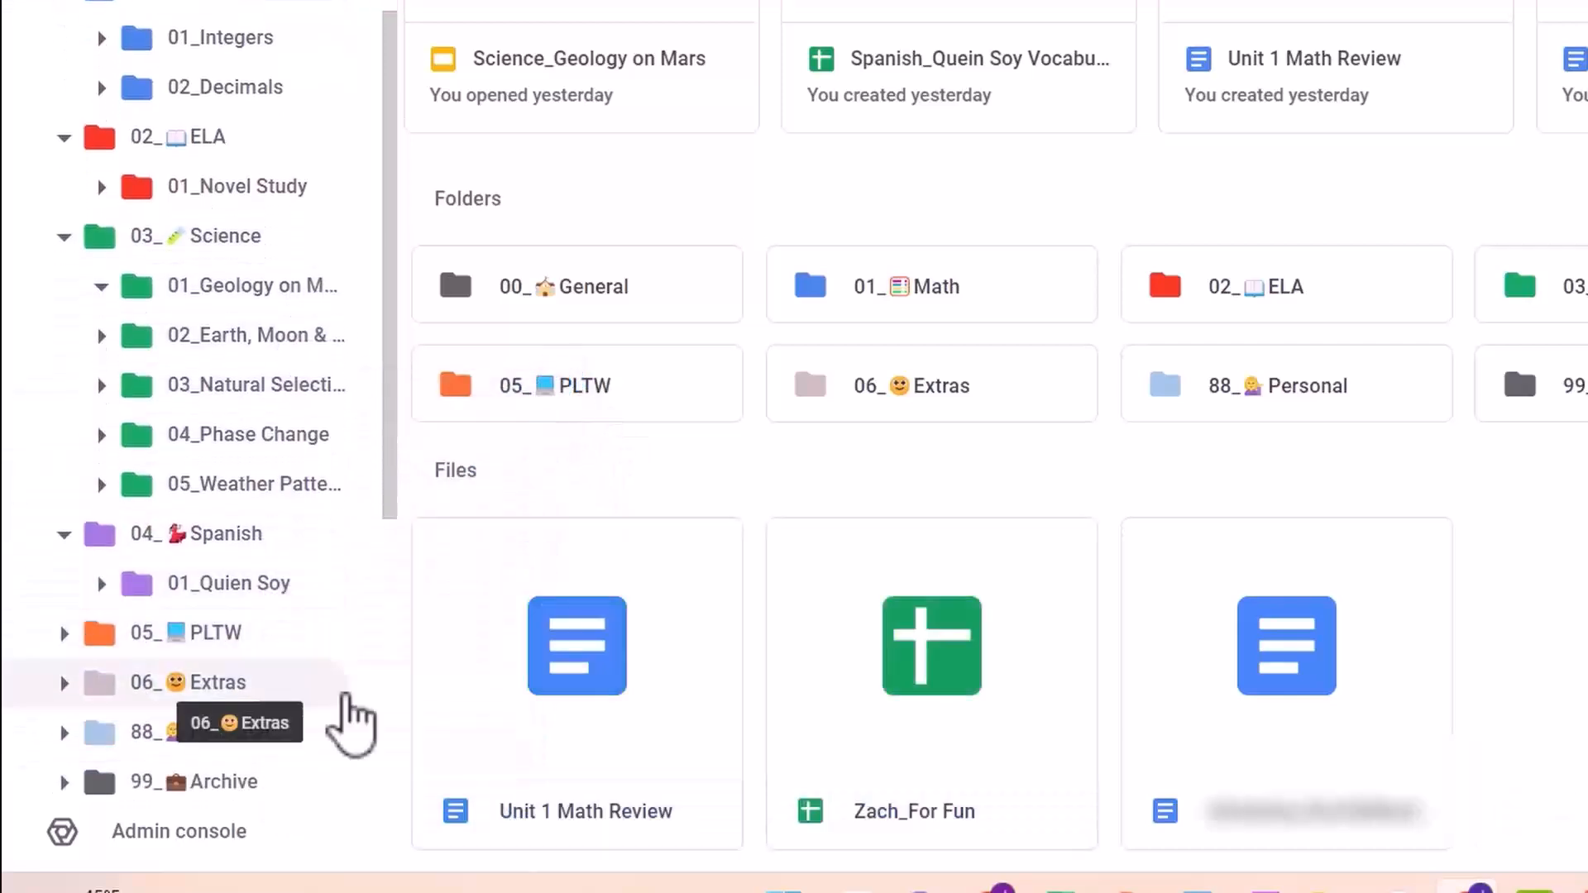
# Move the Unit 1 Math Review document into 01_Integers under 01_Math, and remove the For Fun spreadsheet from My Drive
pyautogui.moveTo(653, 726); pyautogui.dragTo(230, 129)
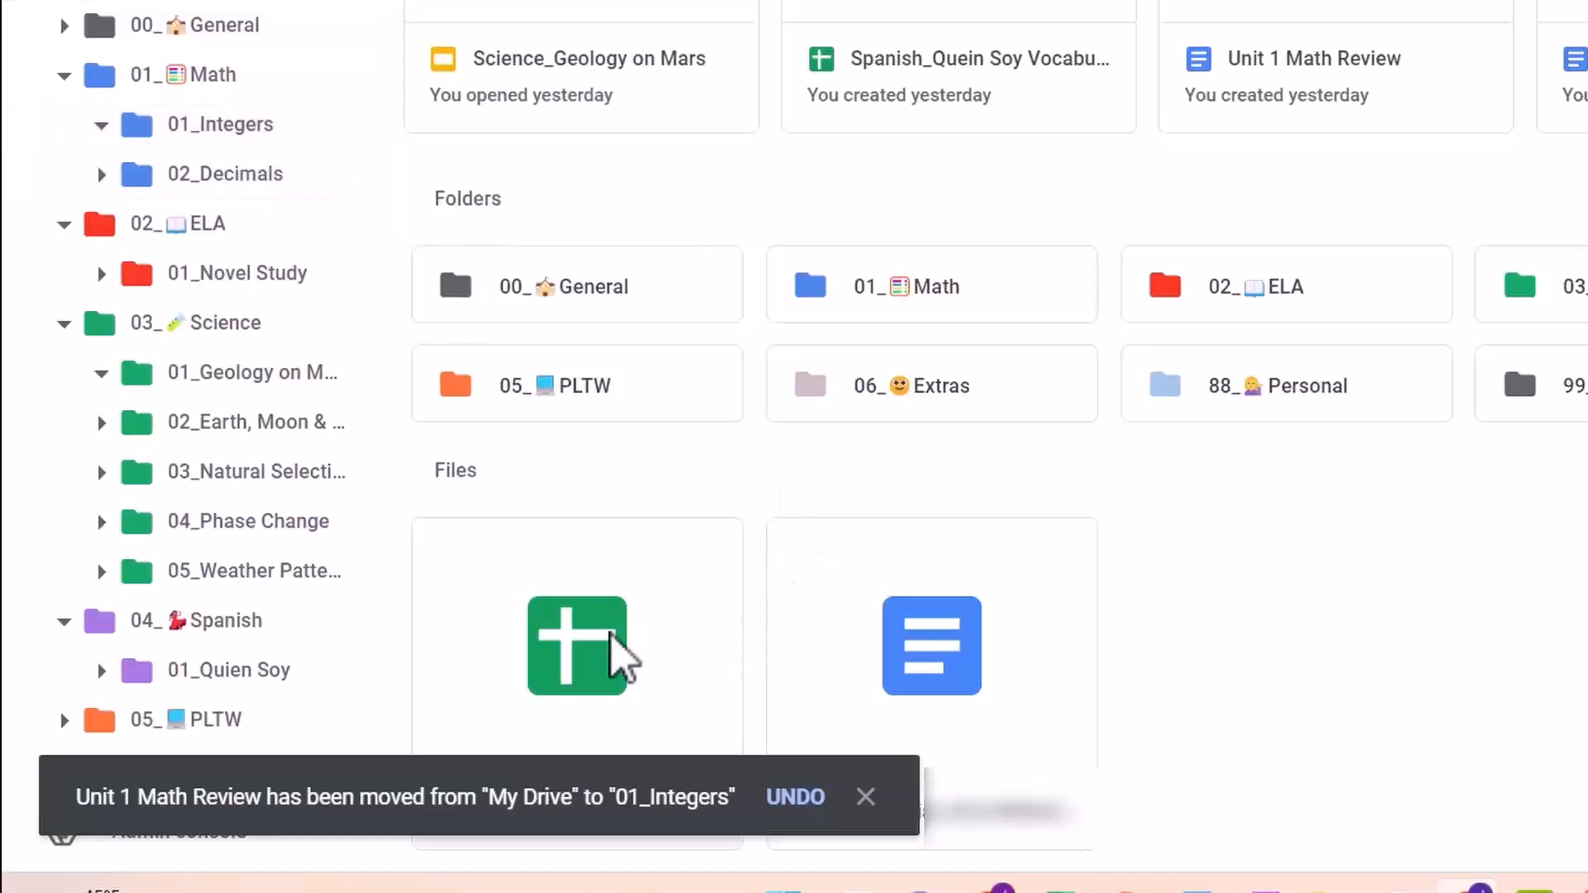
pyautogui.click(863, 795)
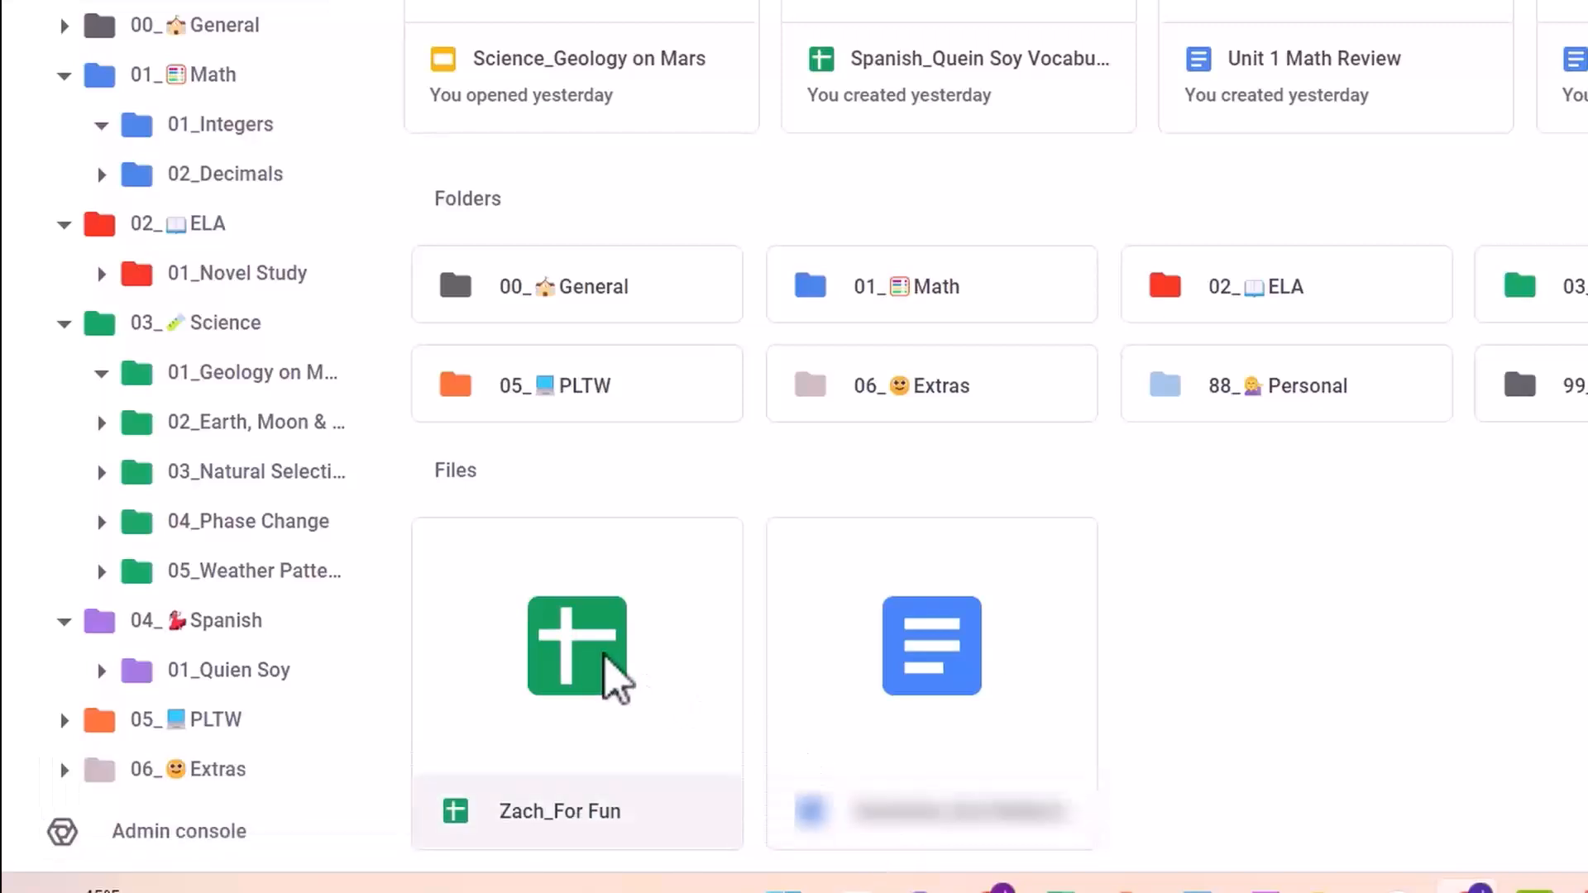
pyautogui.rightClick(619, 679)
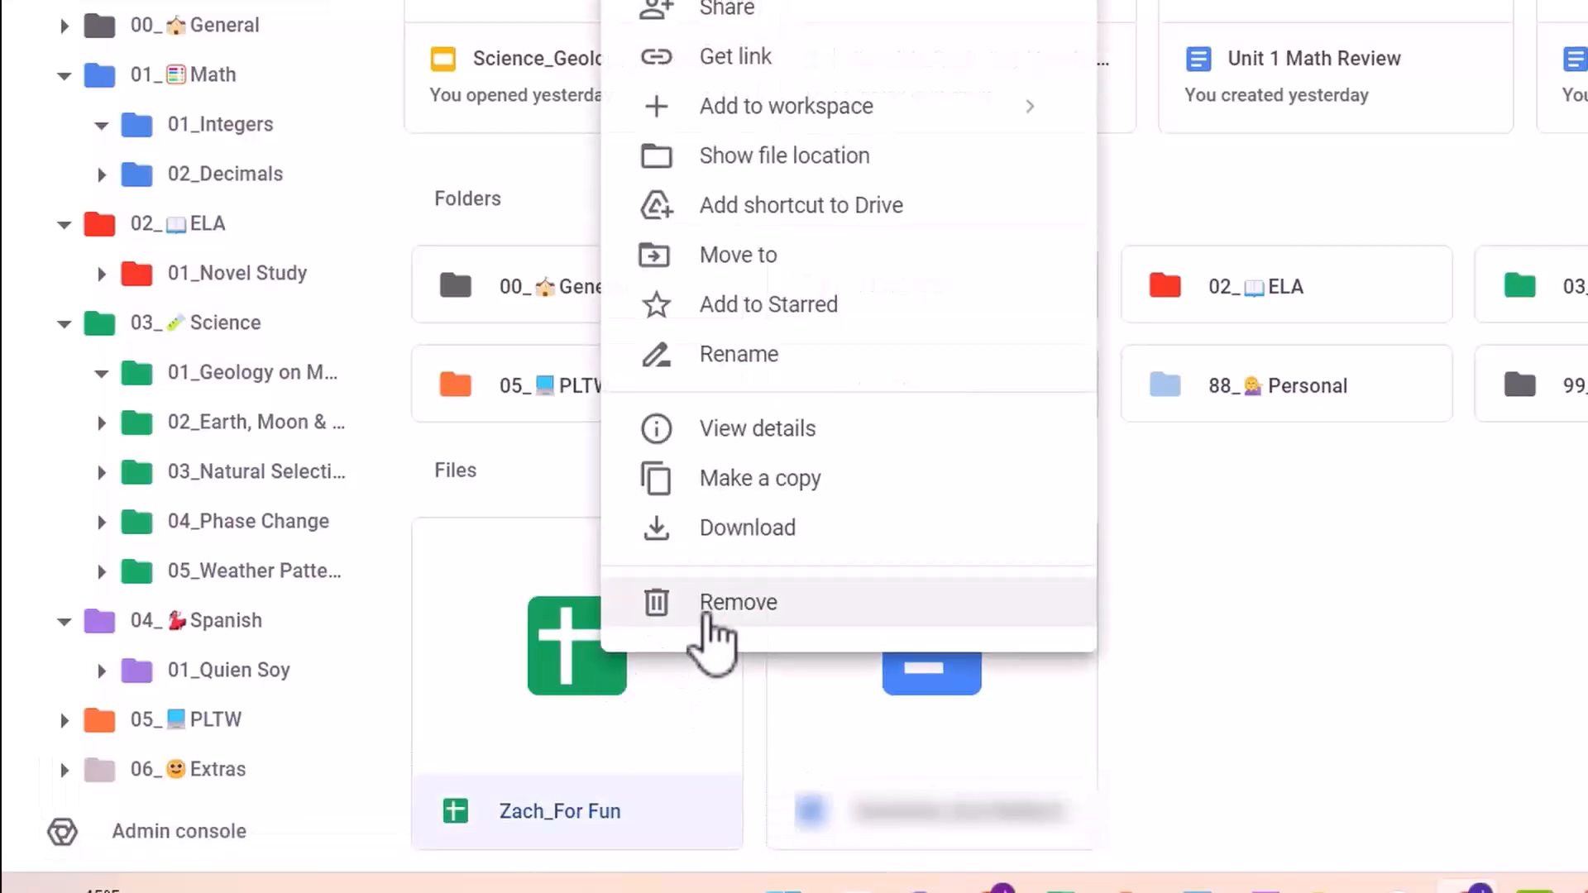
pyautogui.click(707, 610)
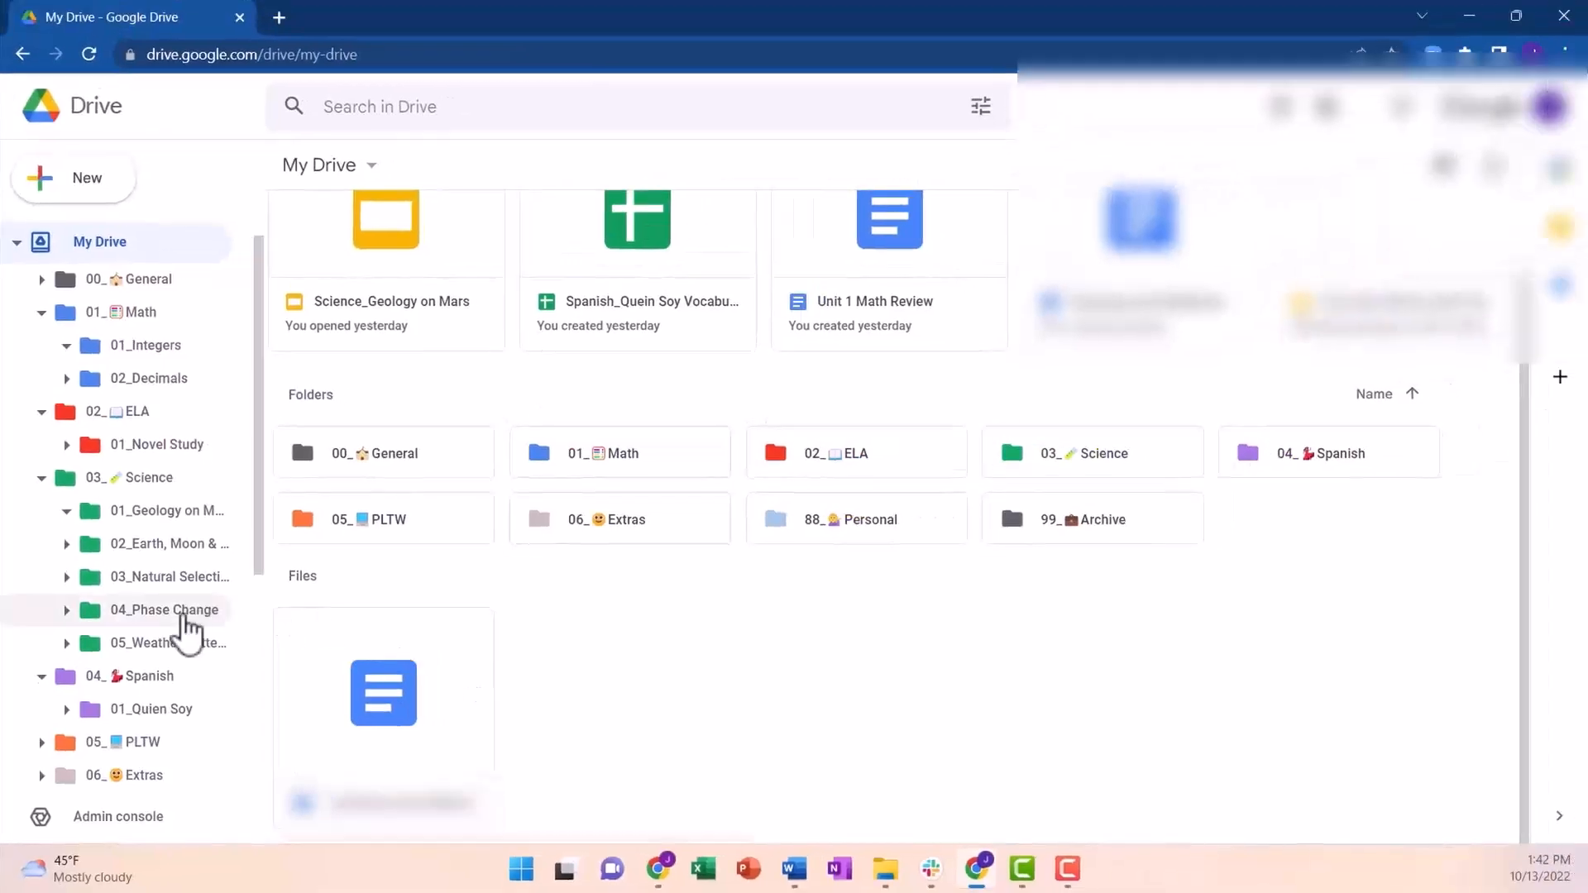
# Add shortcuts from the shared files: the ELA_Novel Study joint presentation to 01_Novel Study and Mars Rock Formations to a 03_Science subfolder
pyautogui.scroll(-5, 193, 628)
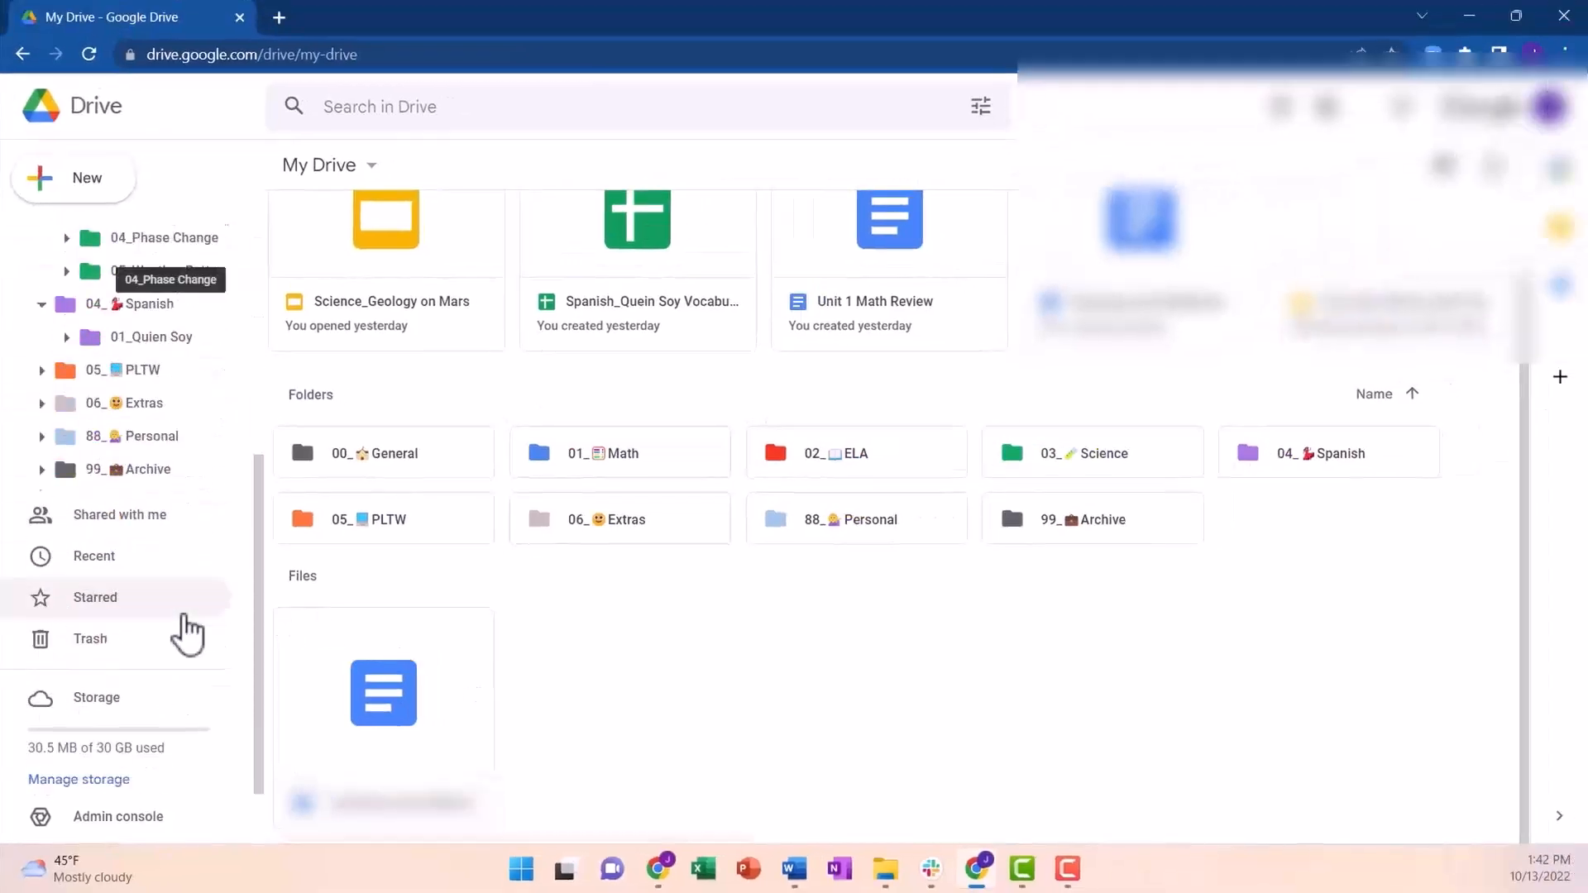
pyautogui.click(146, 526)
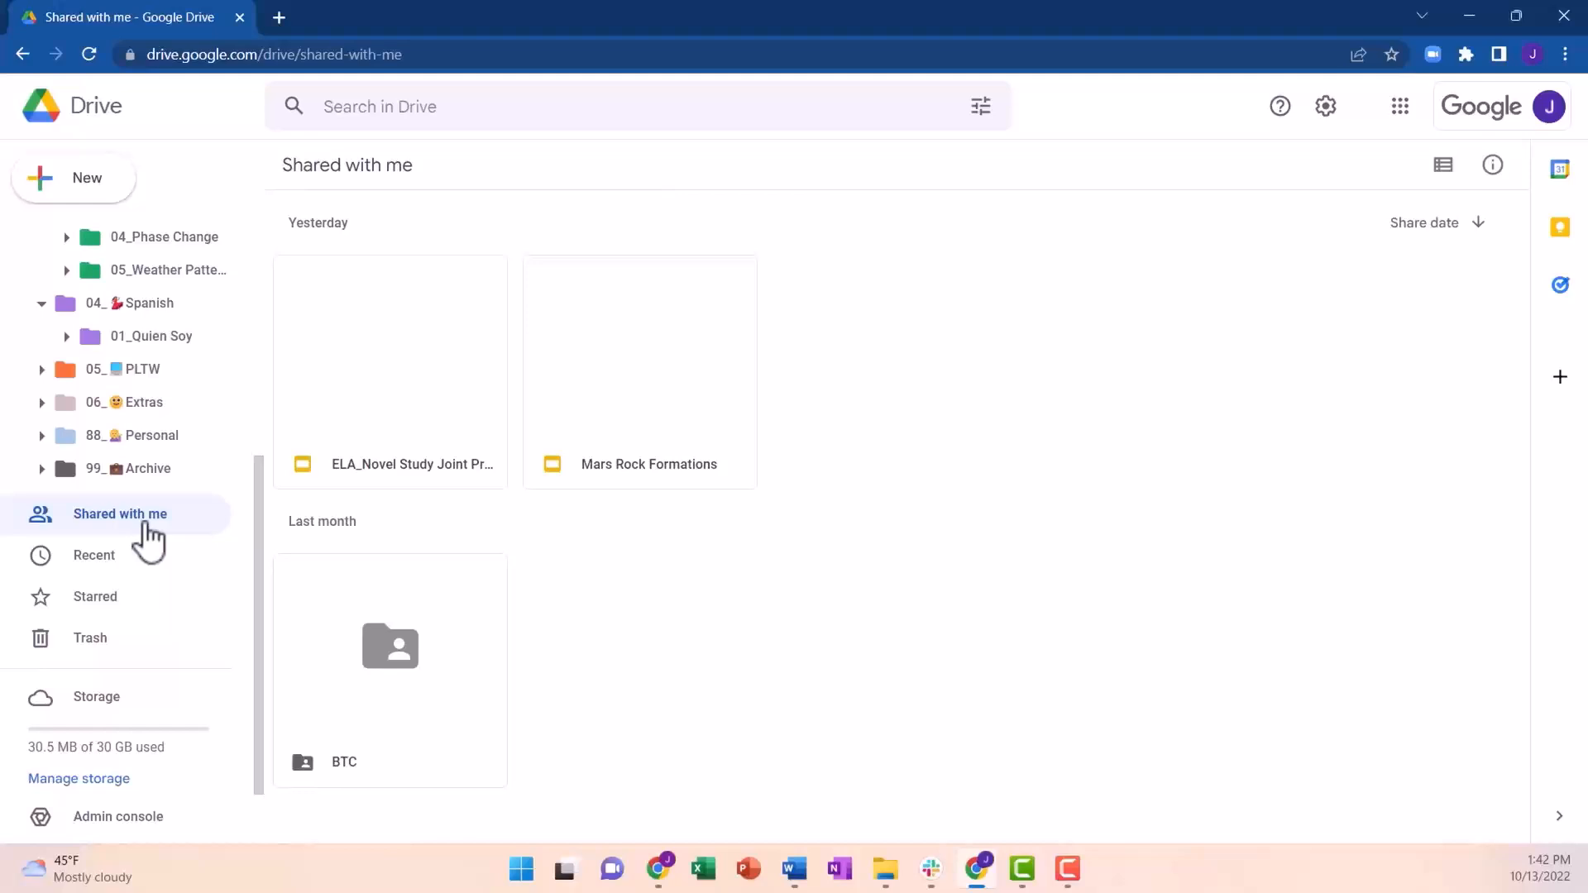
pyautogui.scroll(5, 147, 513)
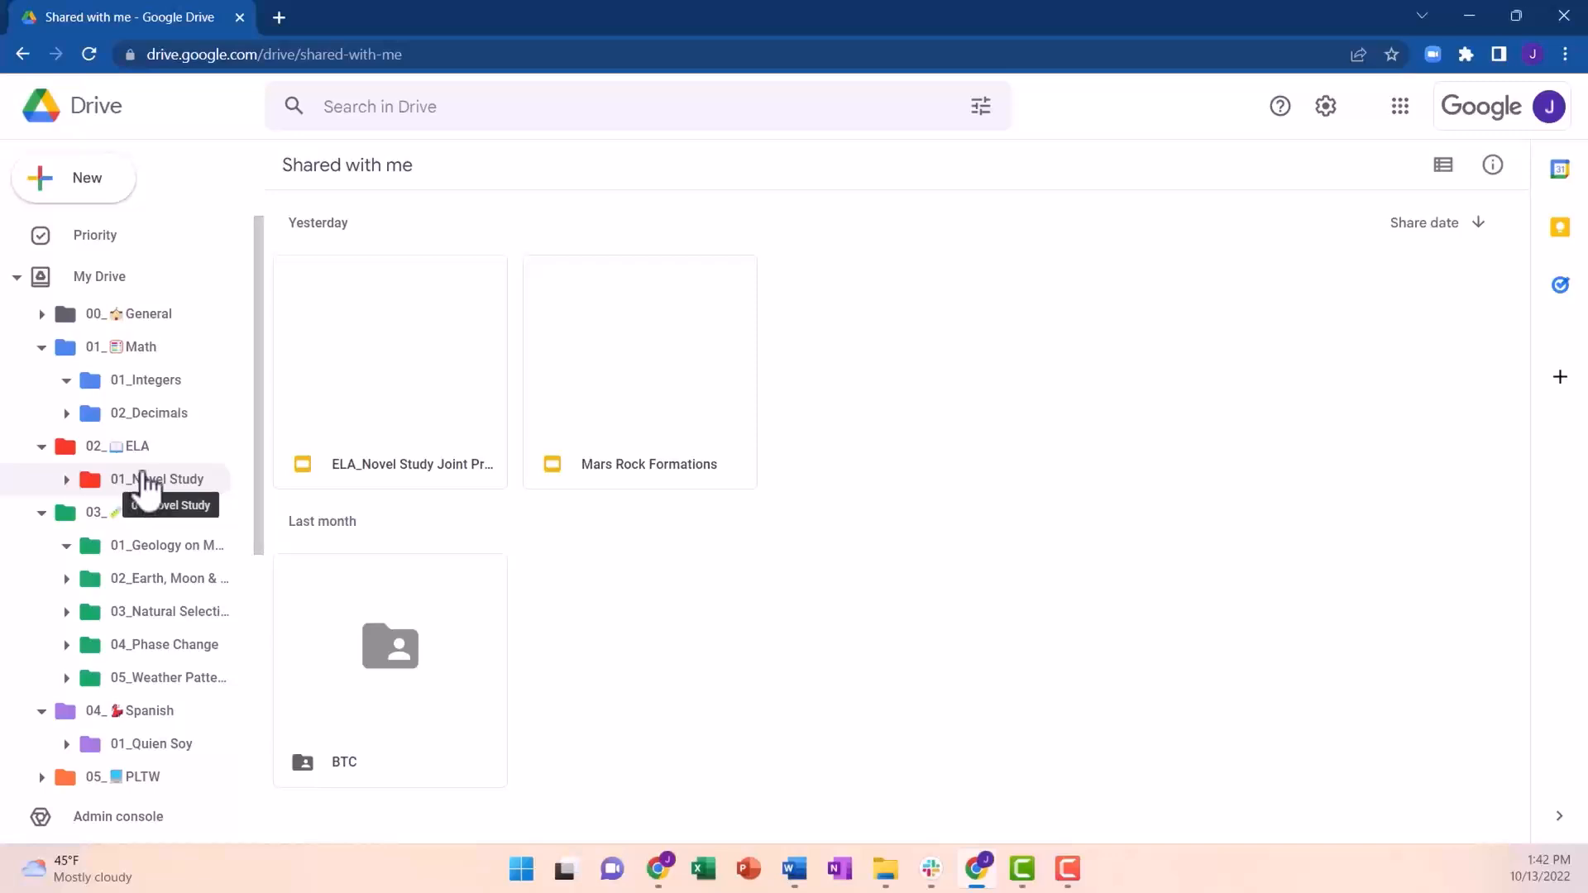
pyautogui.moveTo(355, 431); pyautogui.dragTo(185, 481)
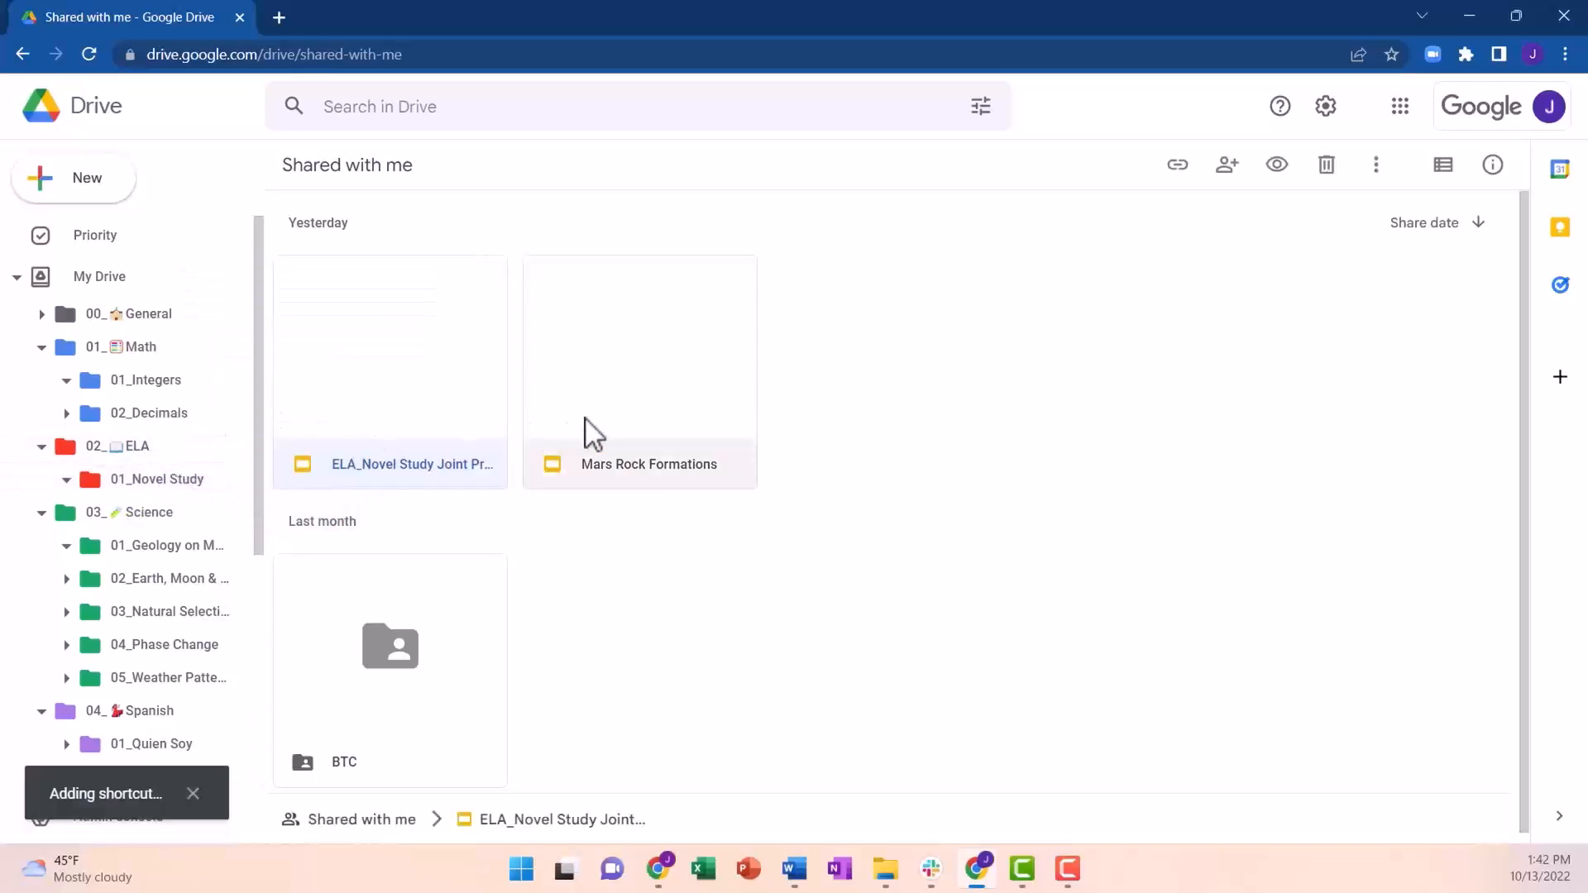
pyautogui.moveTo(615, 412); pyautogui.dragTo(211, 577)
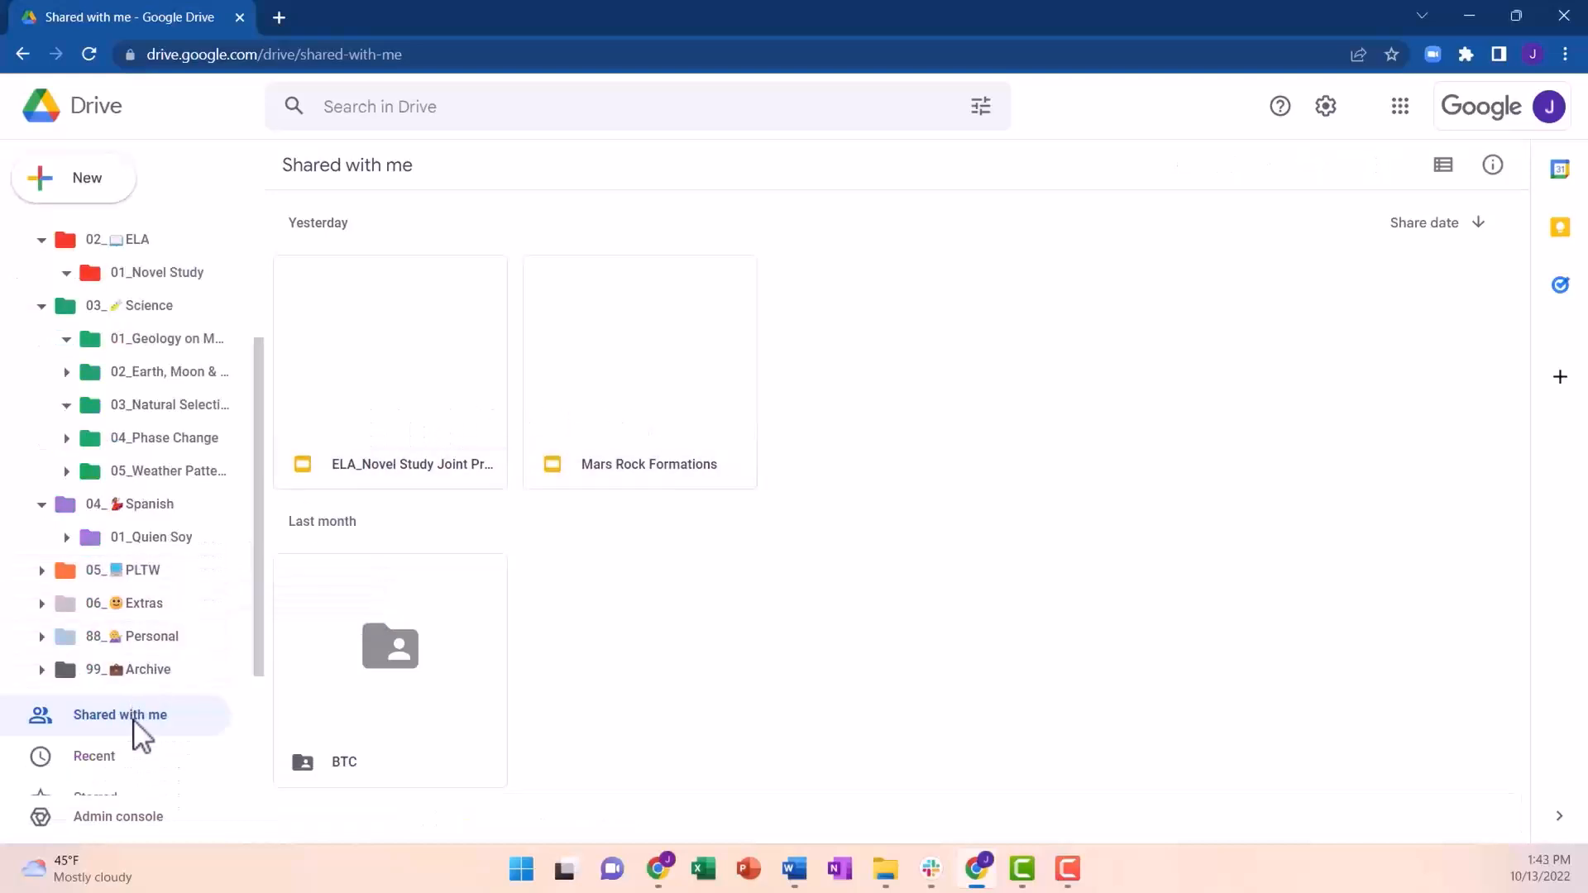
pyautogui.click(153, 274)
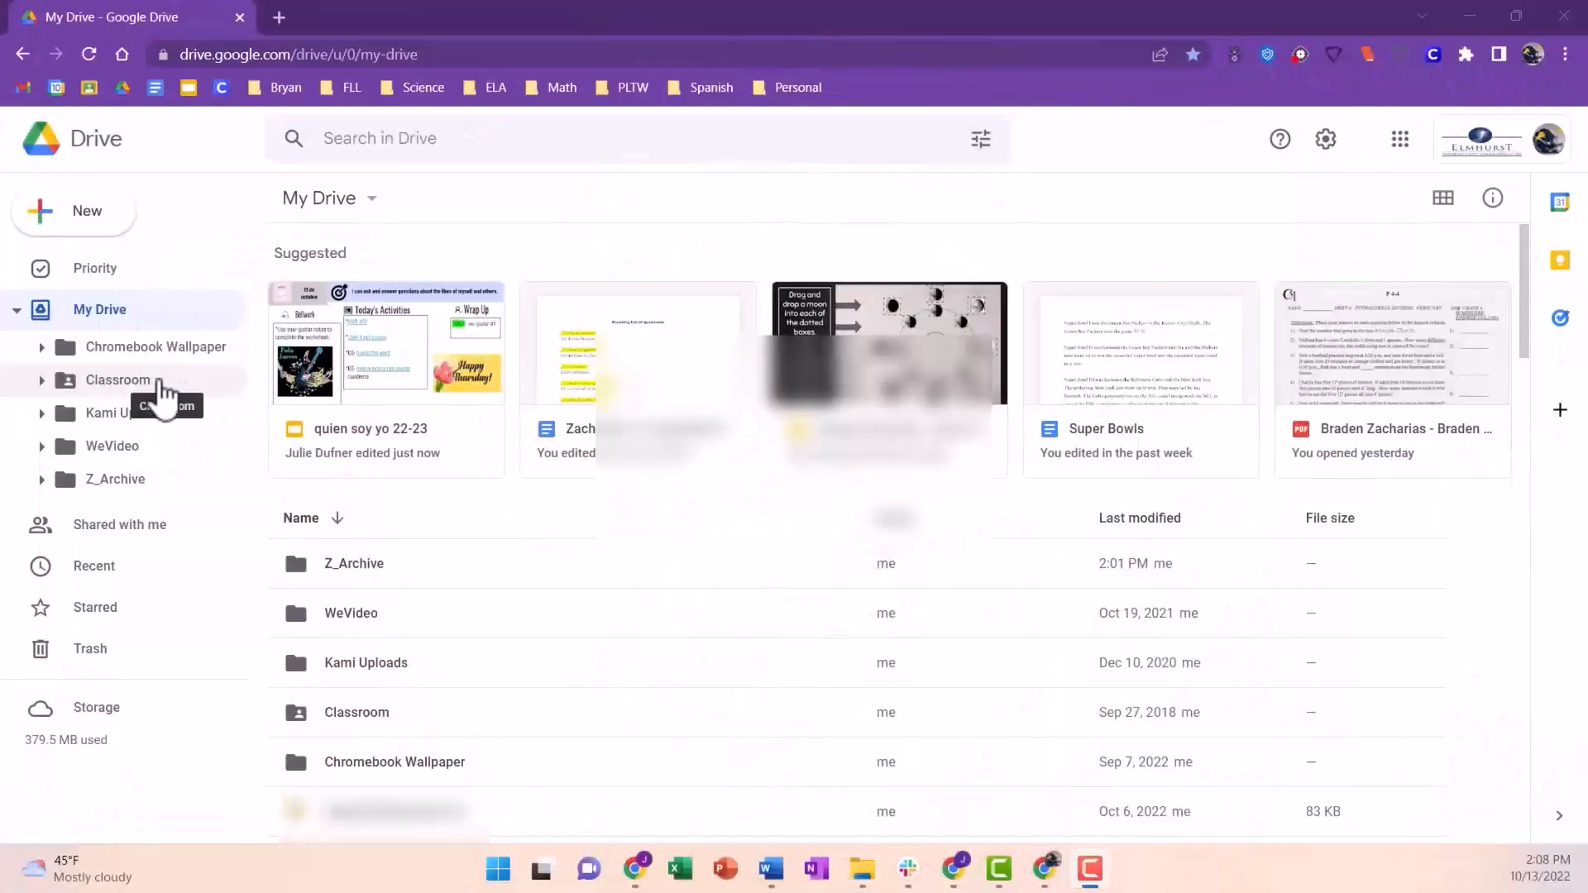
# Open the Classroom folder in My Drive and look through its list of class folders
pyautogui.click(116, 383)
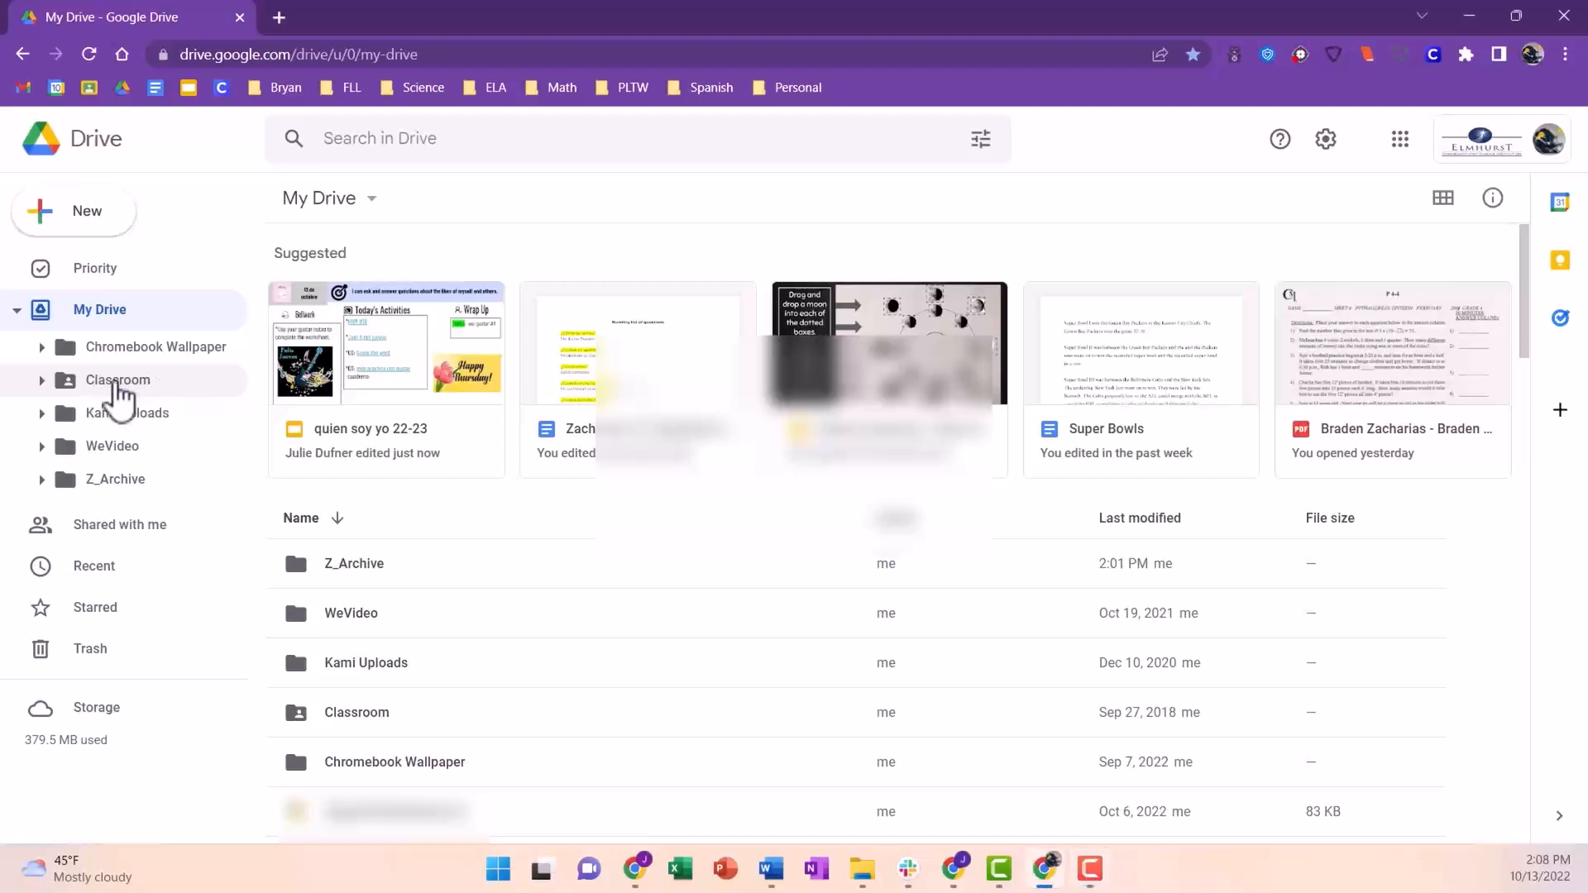
pyautogui.click(117, 383)
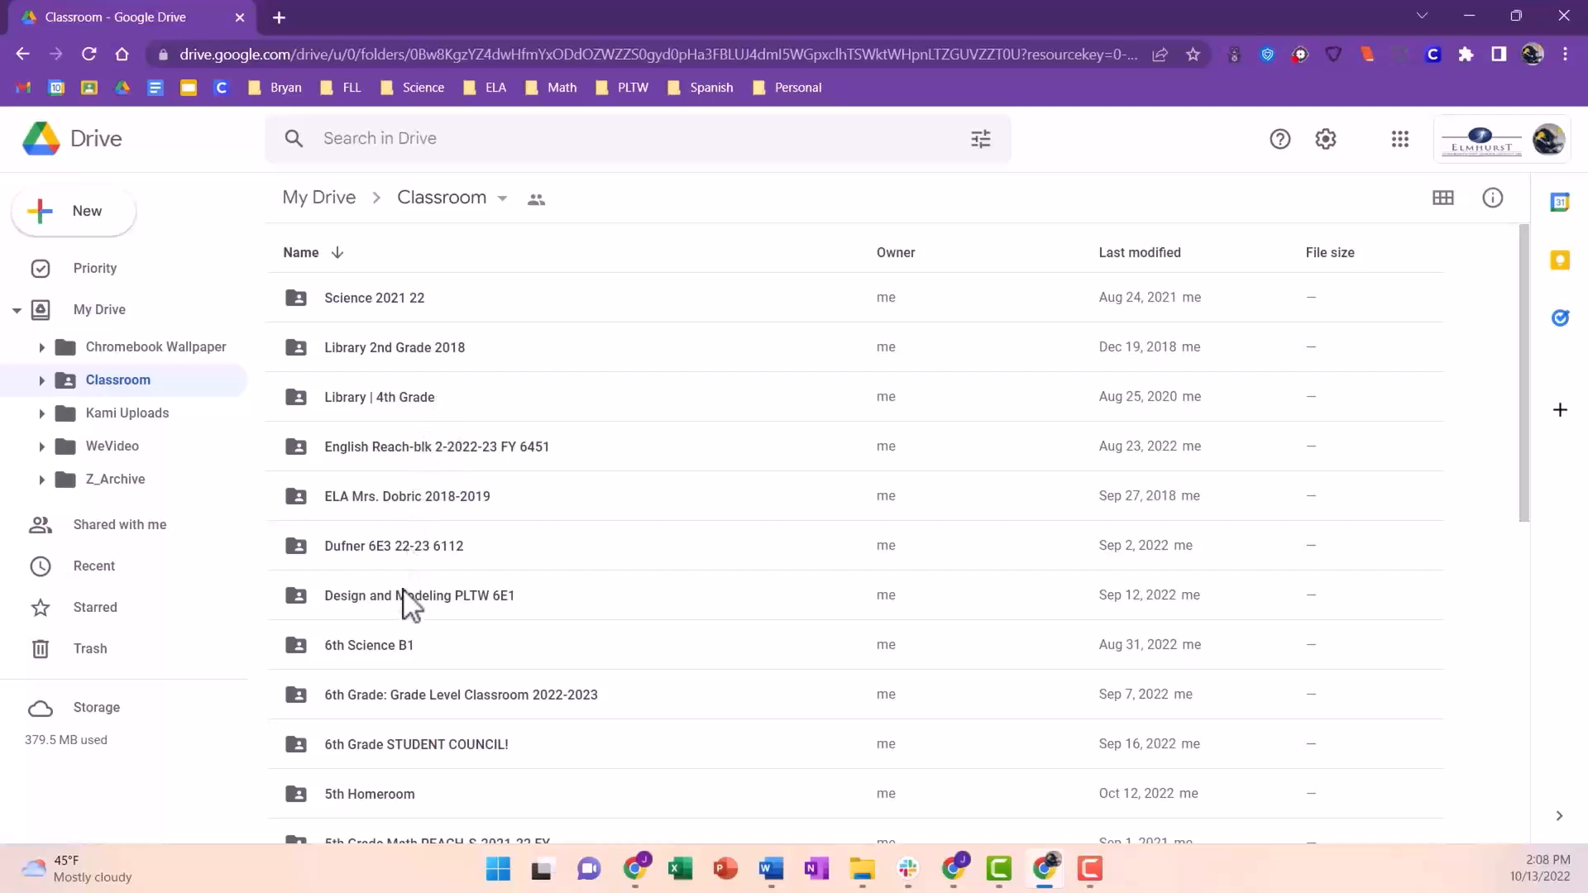
pyautogui.scroll(-3, 405, 591)
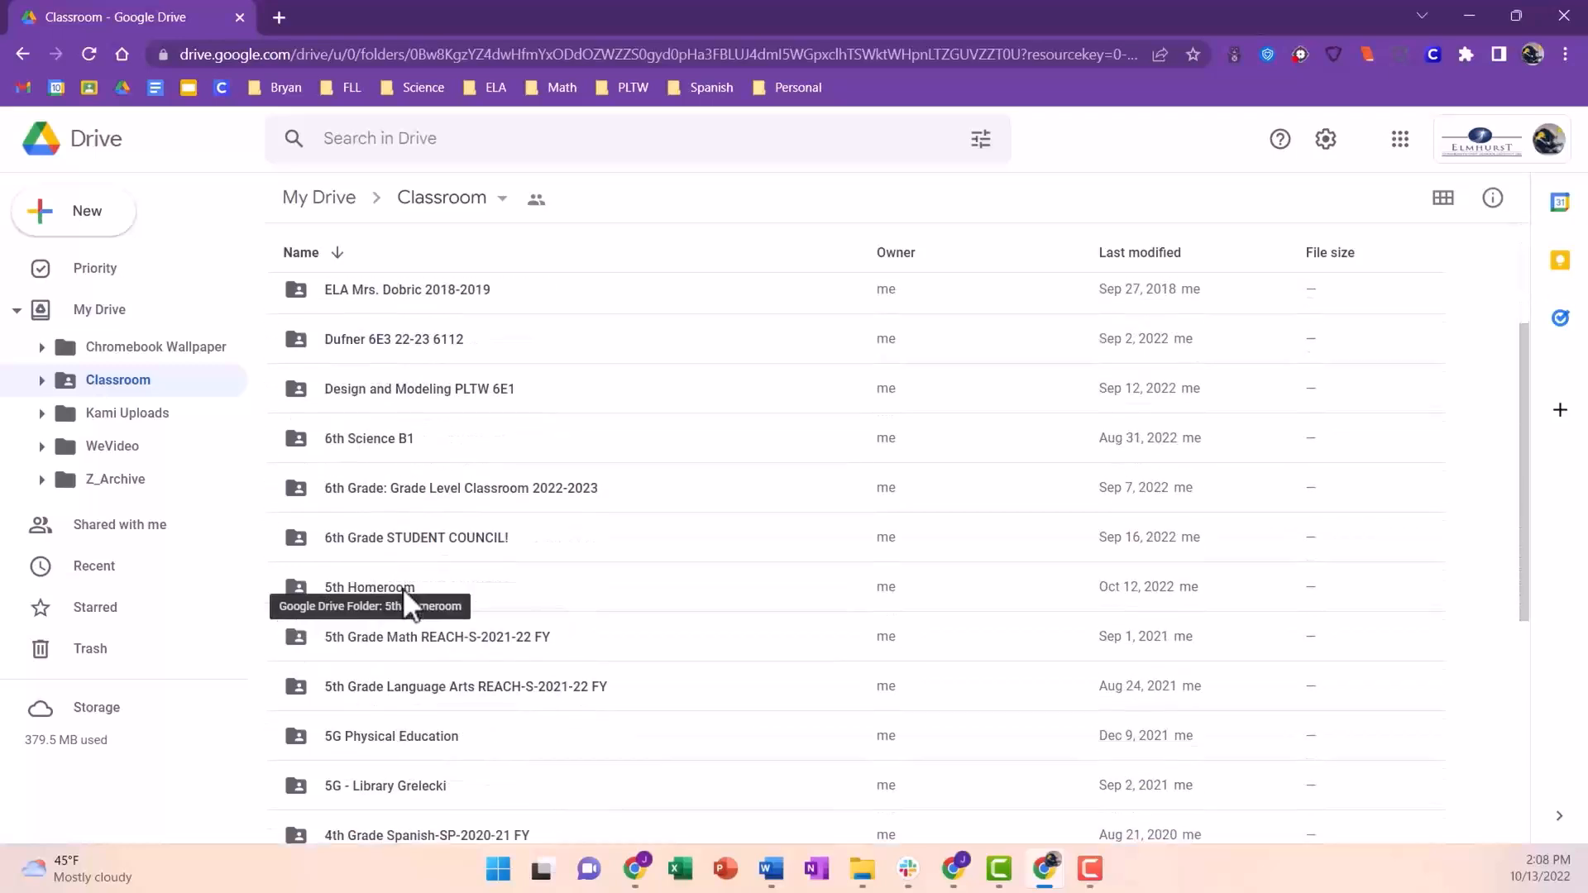
pyautogui.scroll(3, 402, 587)
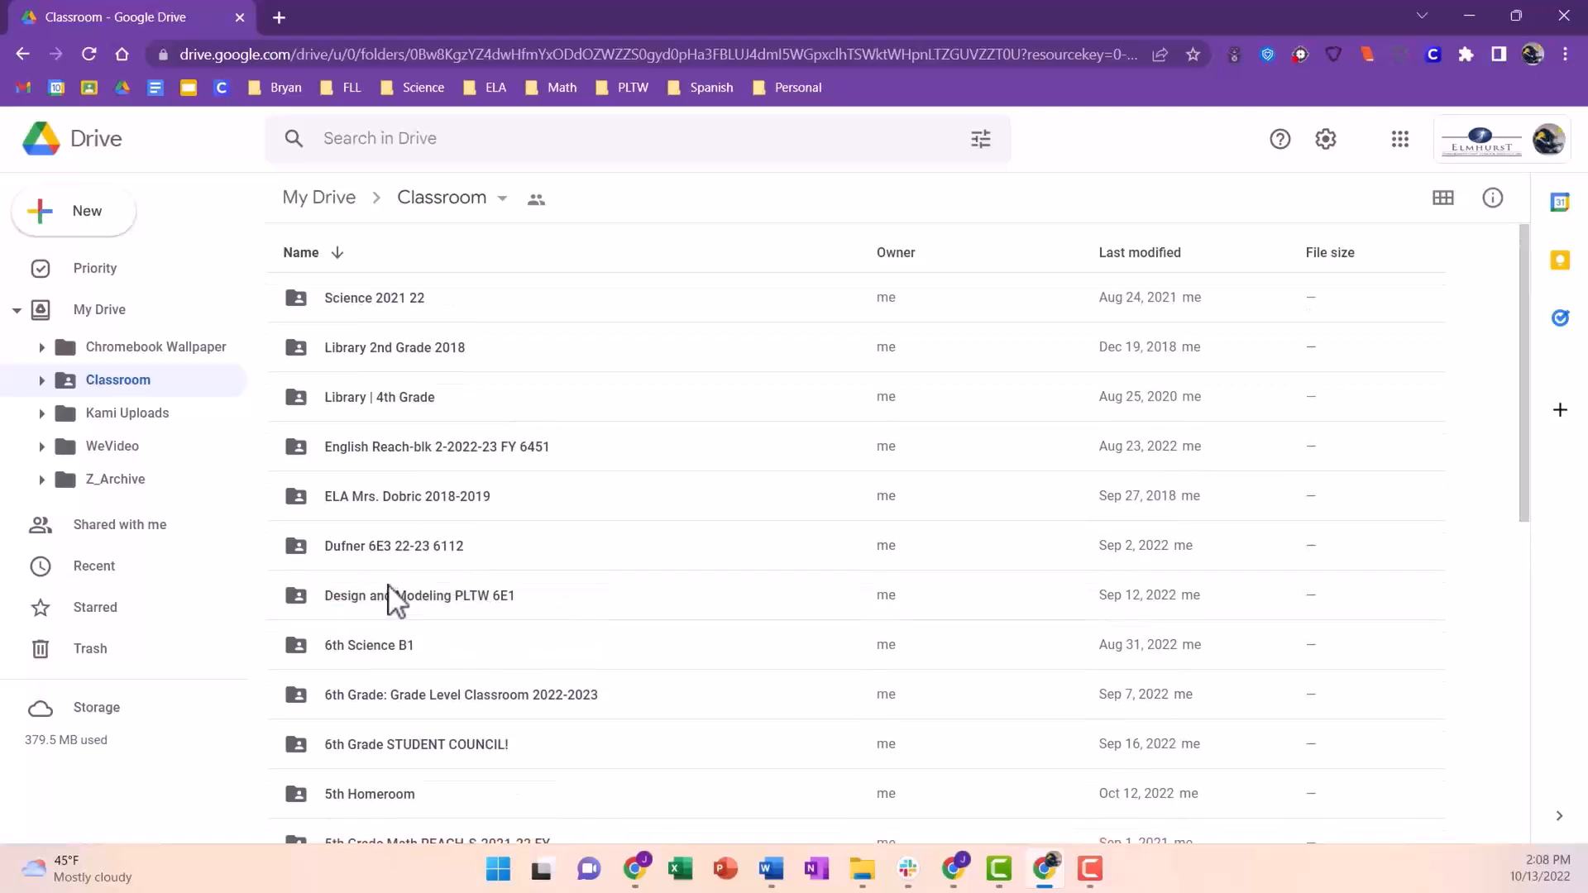
# Open the English Reach-blk 2-2022-23 class folder to view its assignment files, and go back to the Classroom folder
pyautogui.click(413, 452)
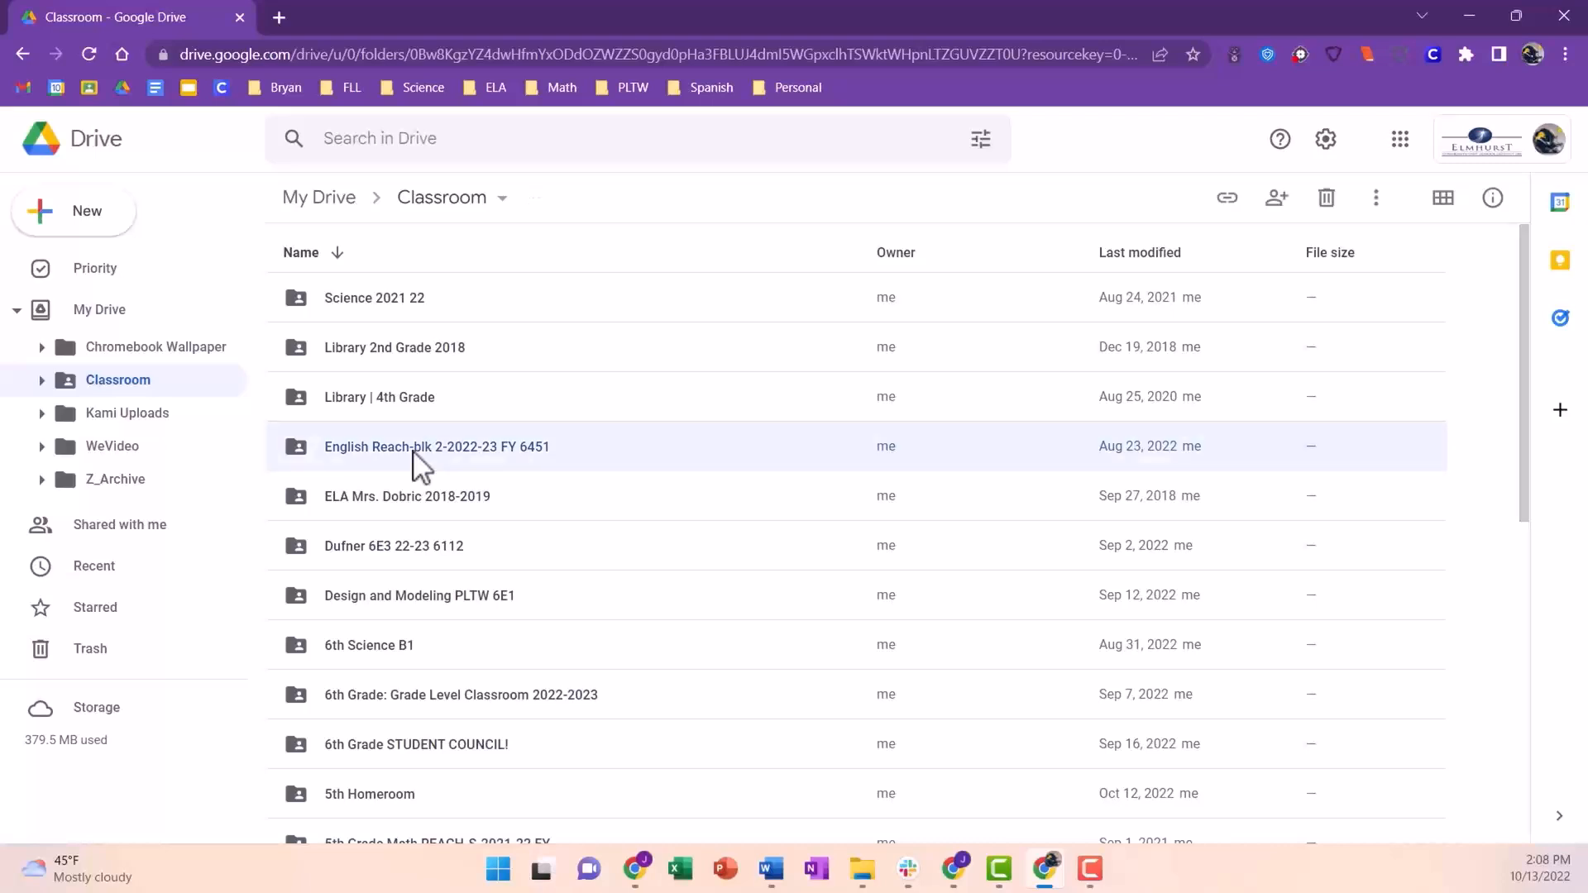
pyautogui.doubleClick(413, 452)
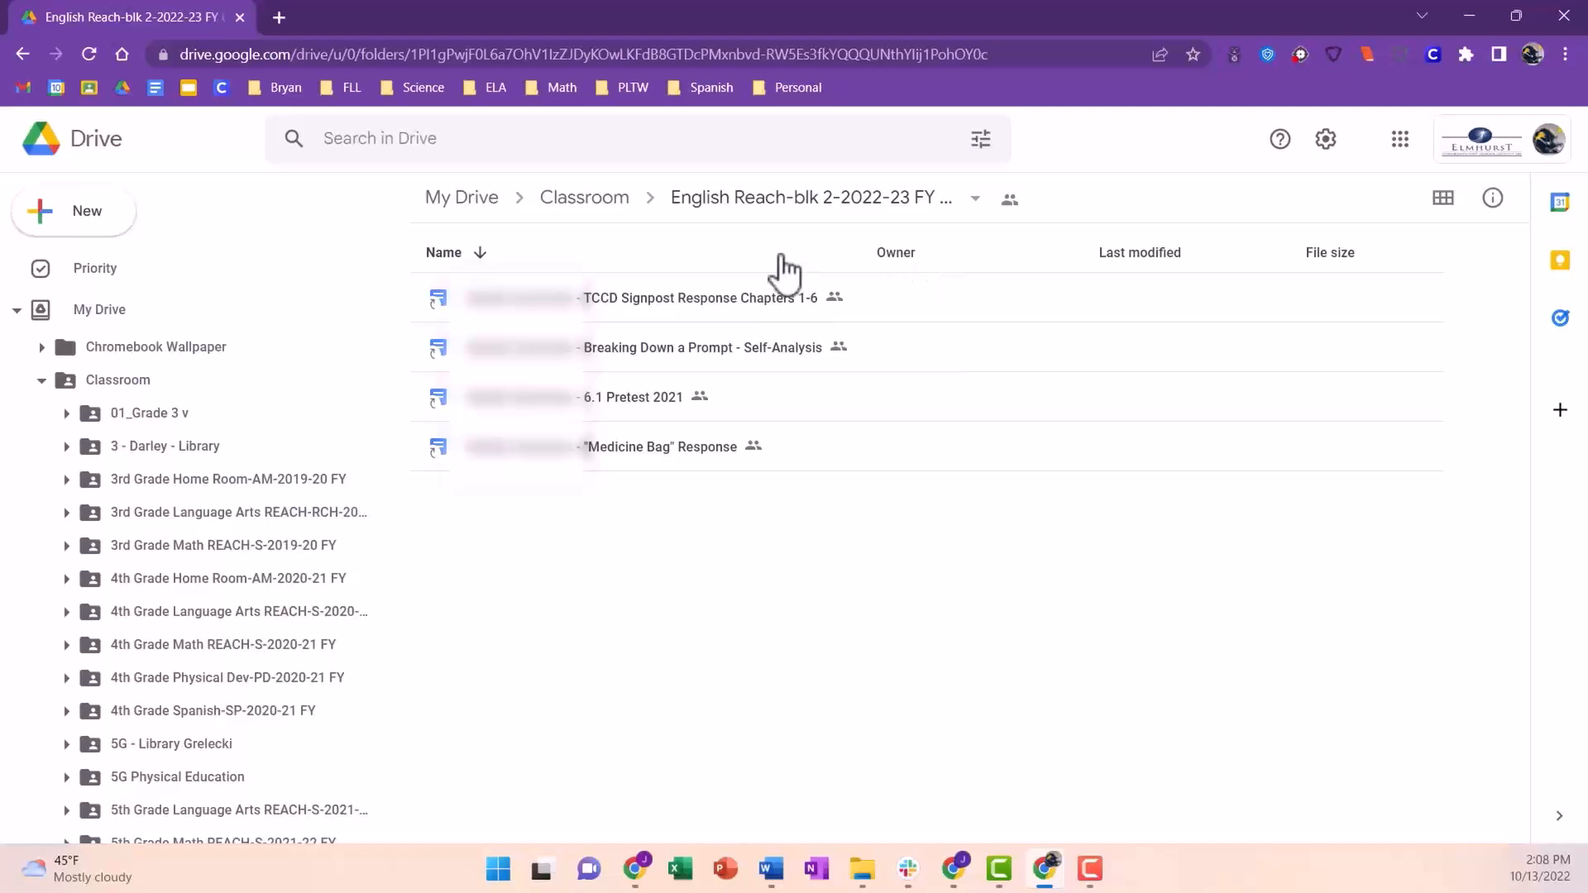
pyautogui.click(23, 53)
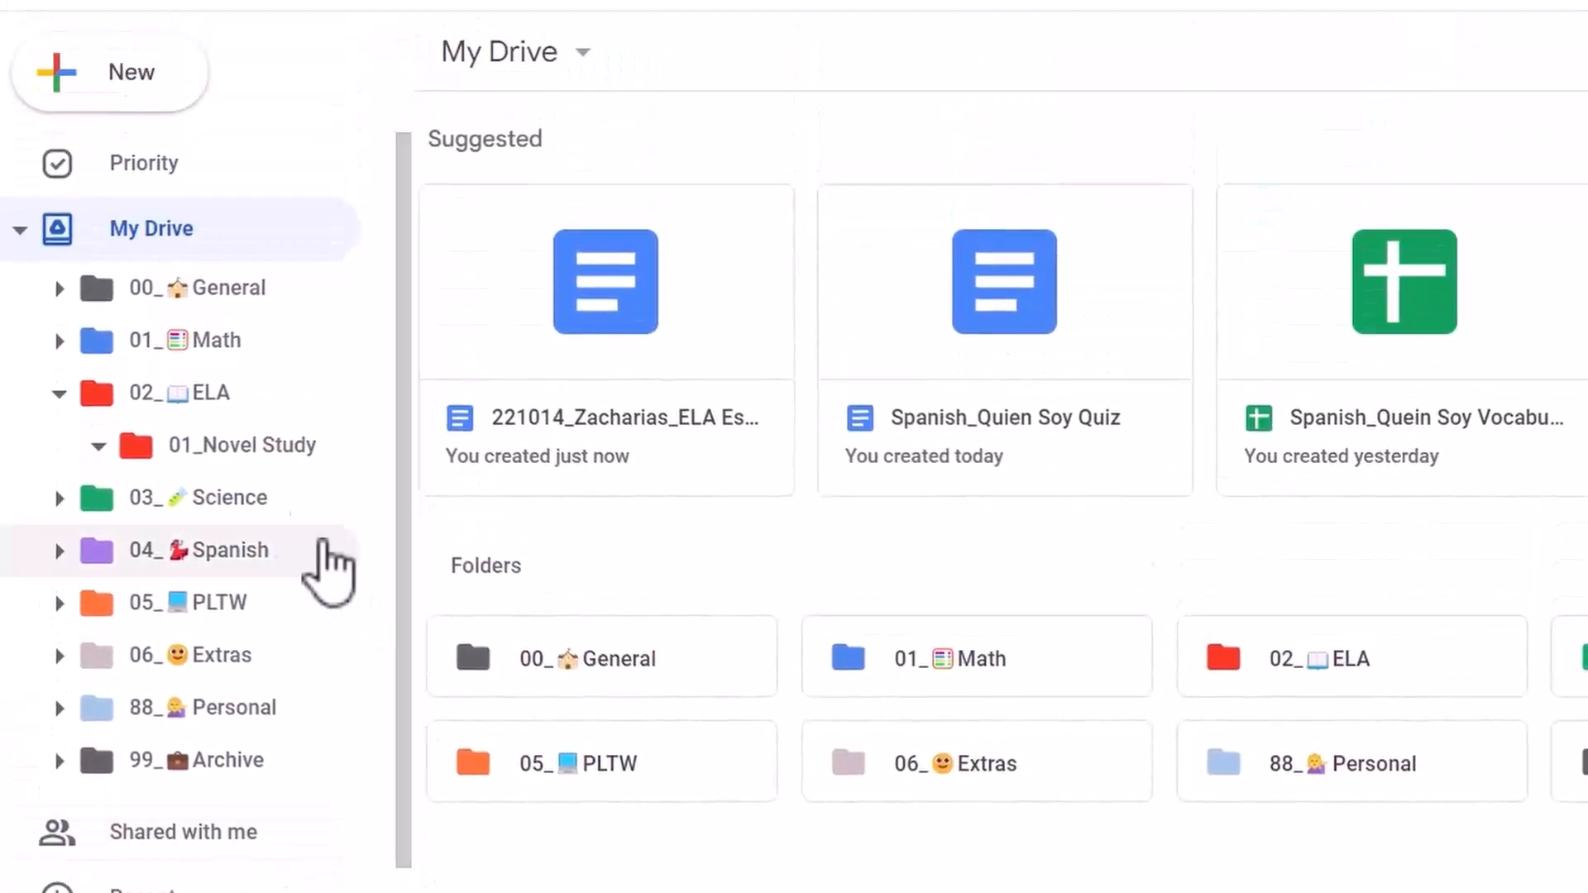
# Collapse 02_ELA, open 01_Geology on Mars under 03_Science, and add the Science_Geology on Mars presentation to Starred
pyautogui.click(48, 395)
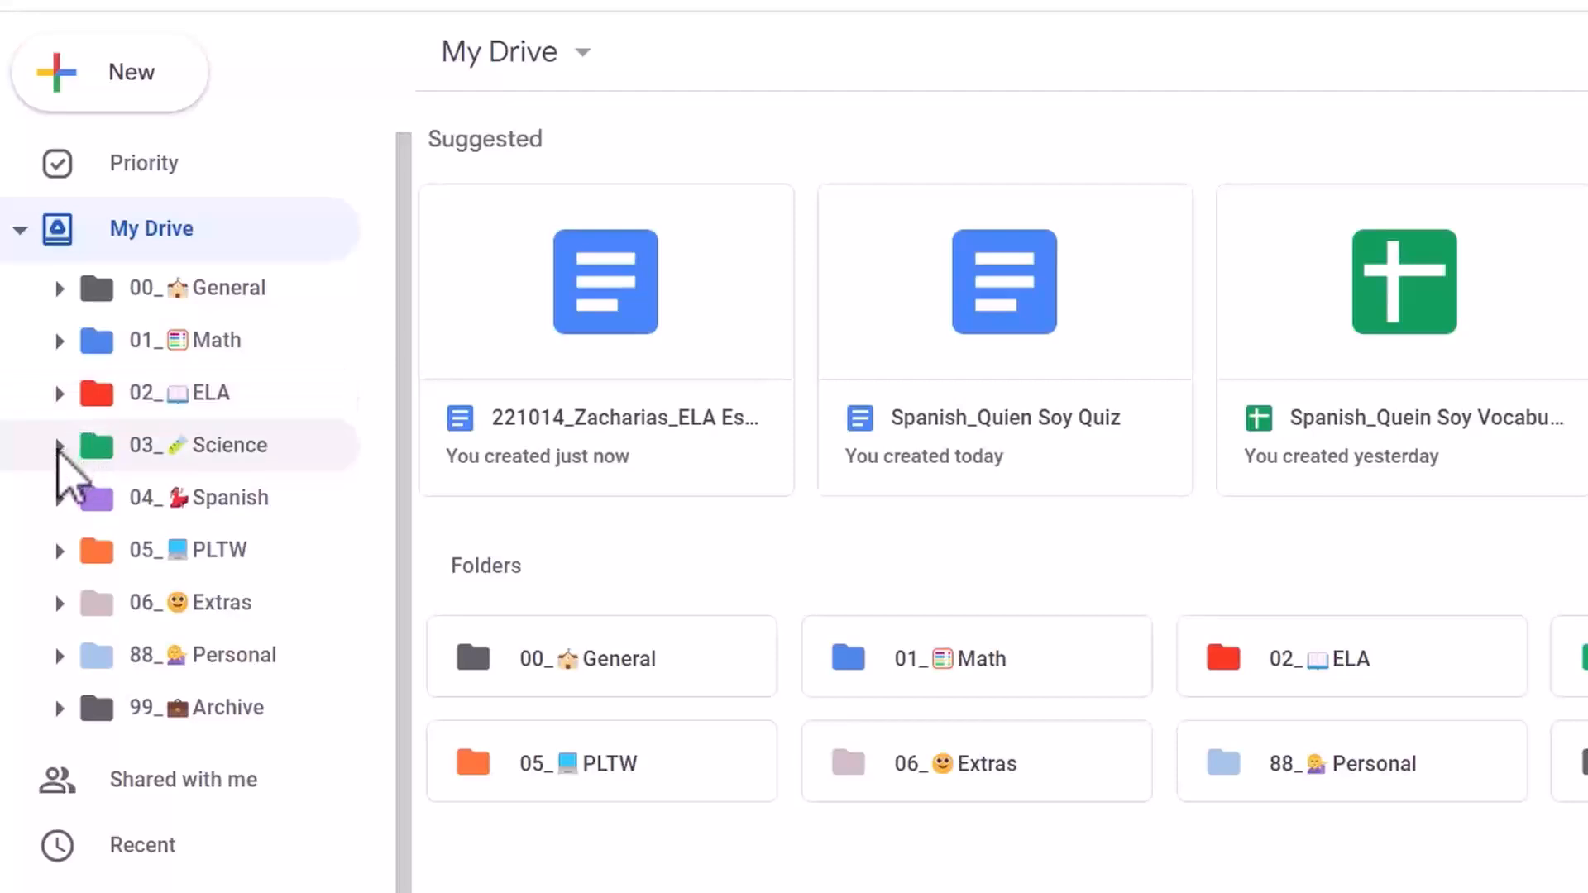
pyautogui.click(59, 446)
pyautogui.click(232, 503)
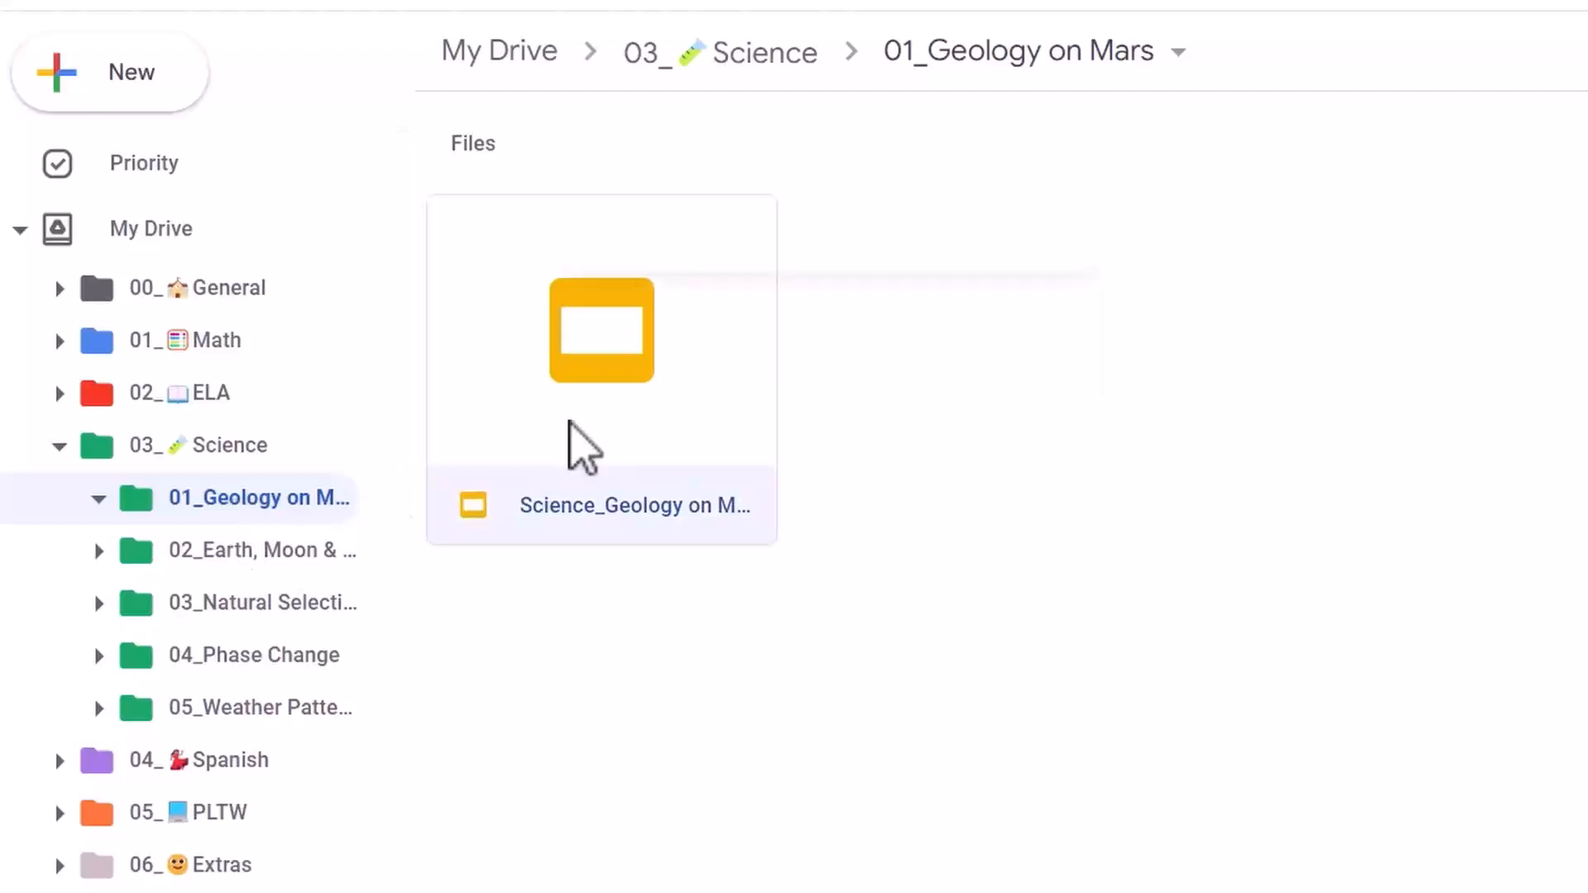
pyautogui.rightClick(569, 443)
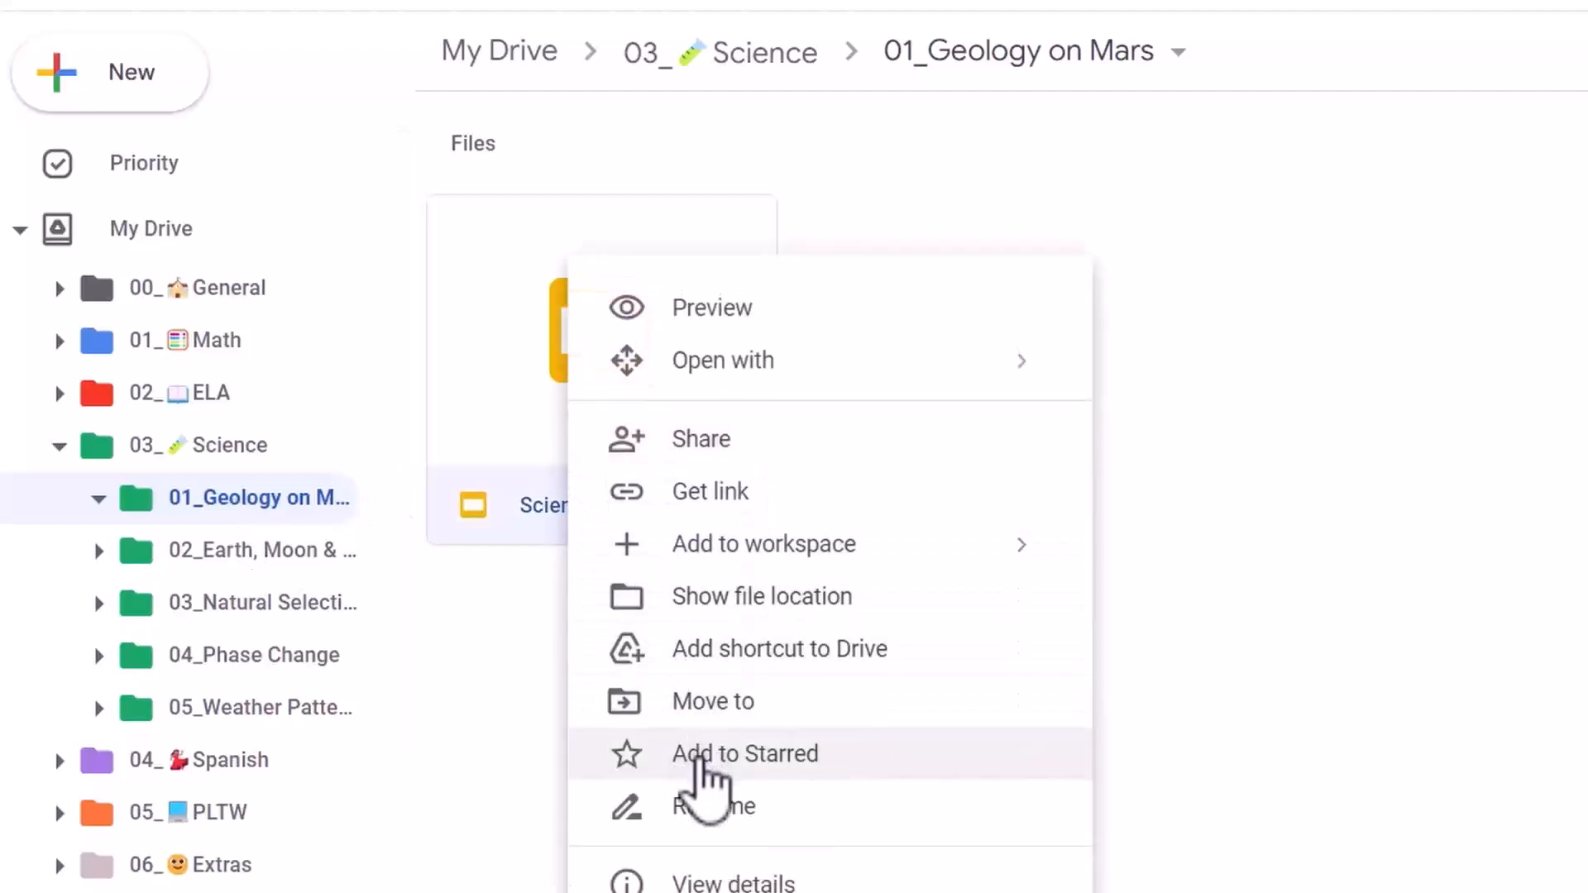
pyautogui.click(699, 757)
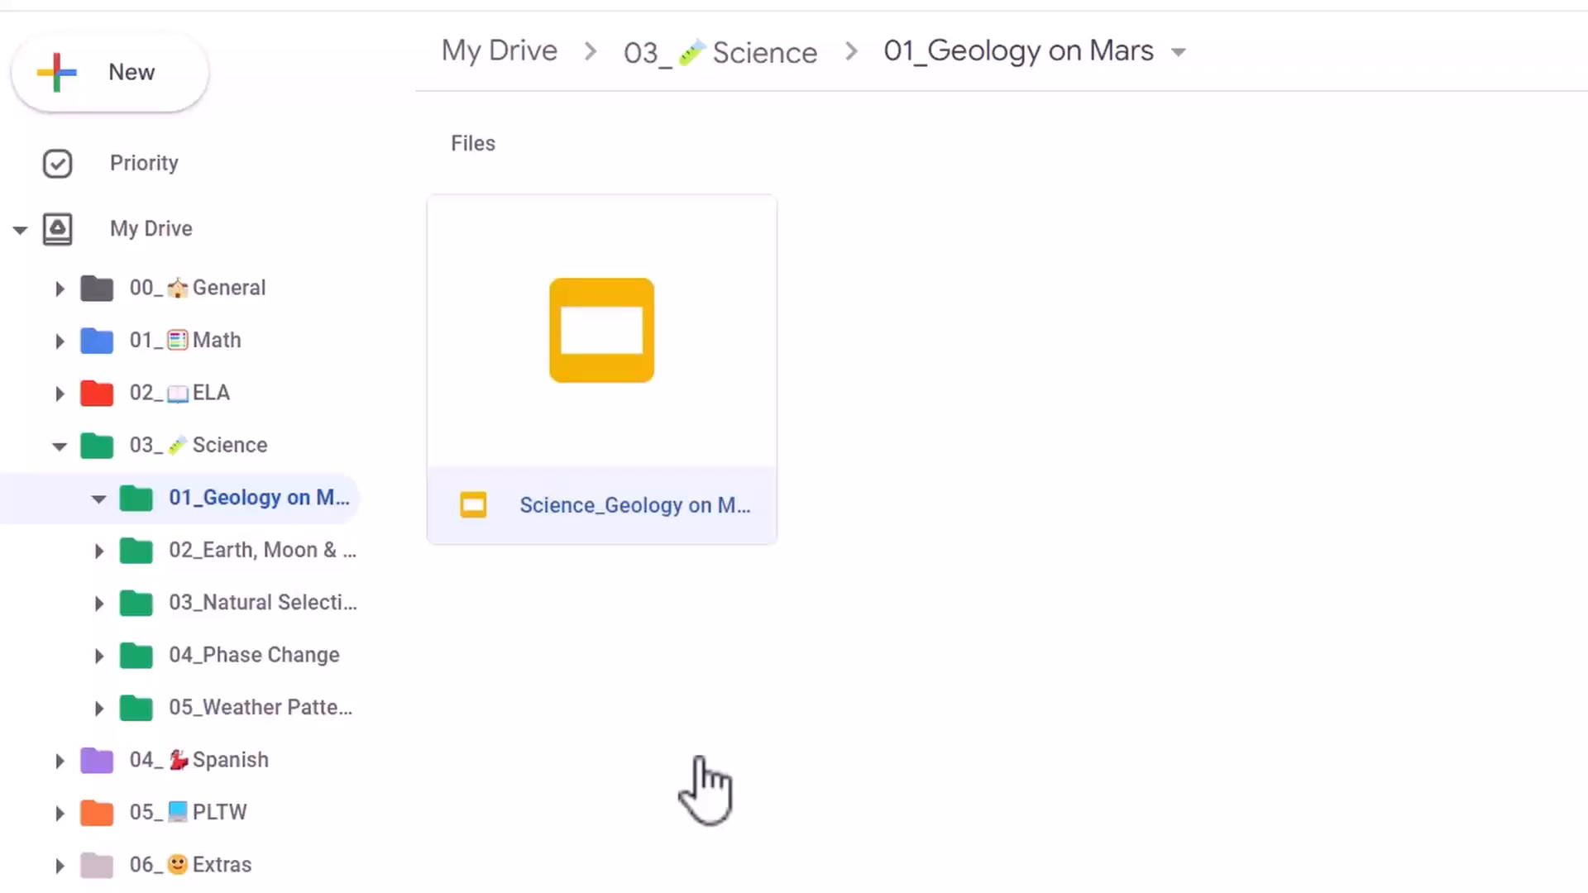
# Open the Starred view to look at the starred files
pyautogui.scroll(-5, 187, 781)
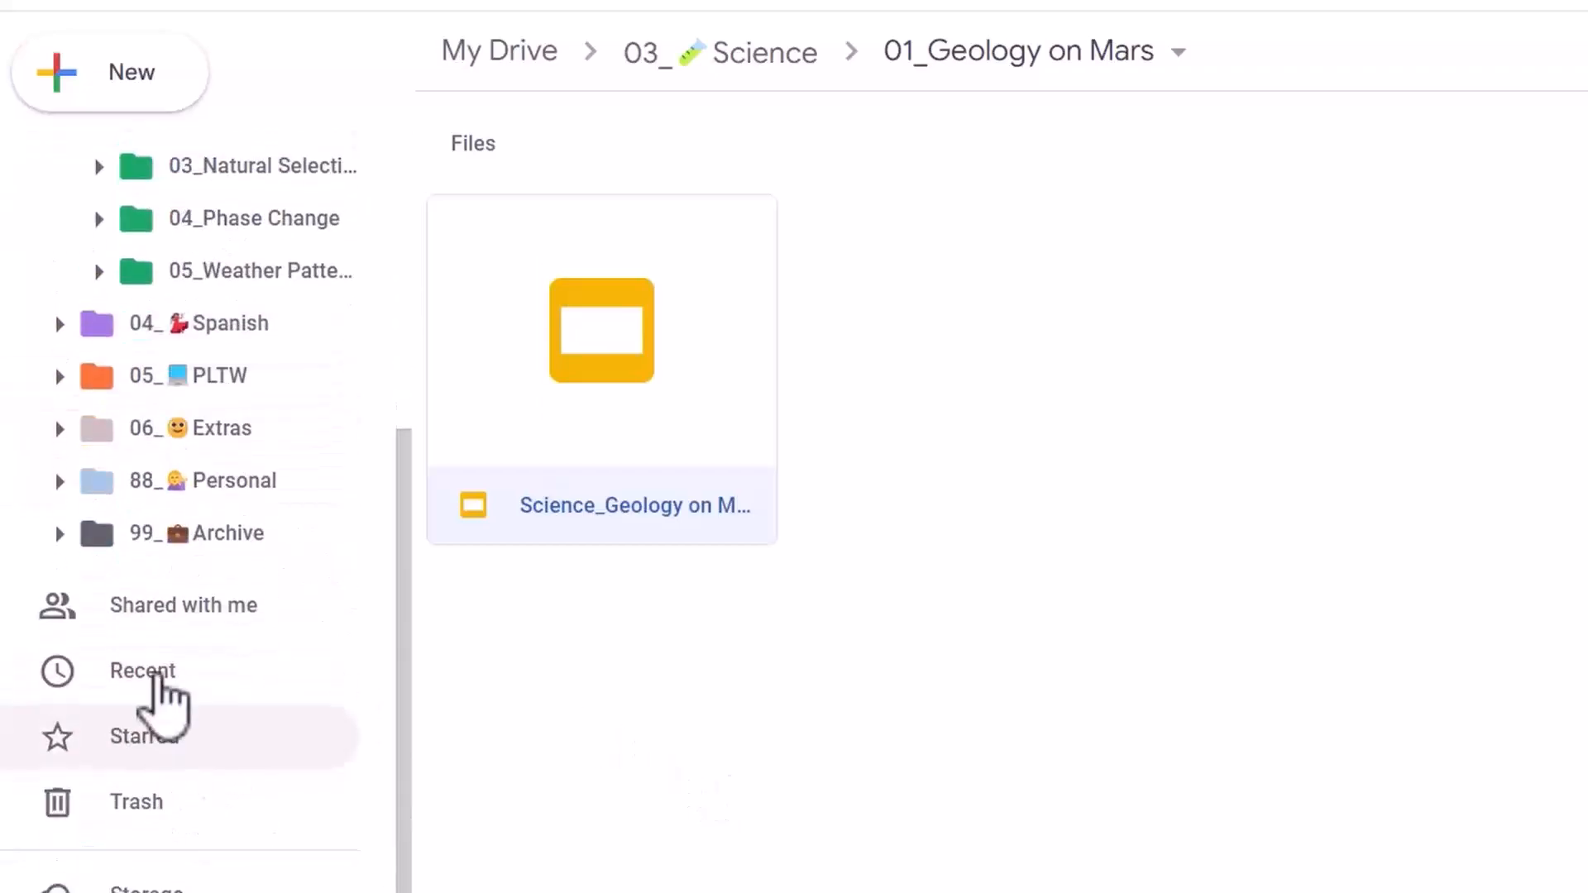
pyautogui.click(157, 736)
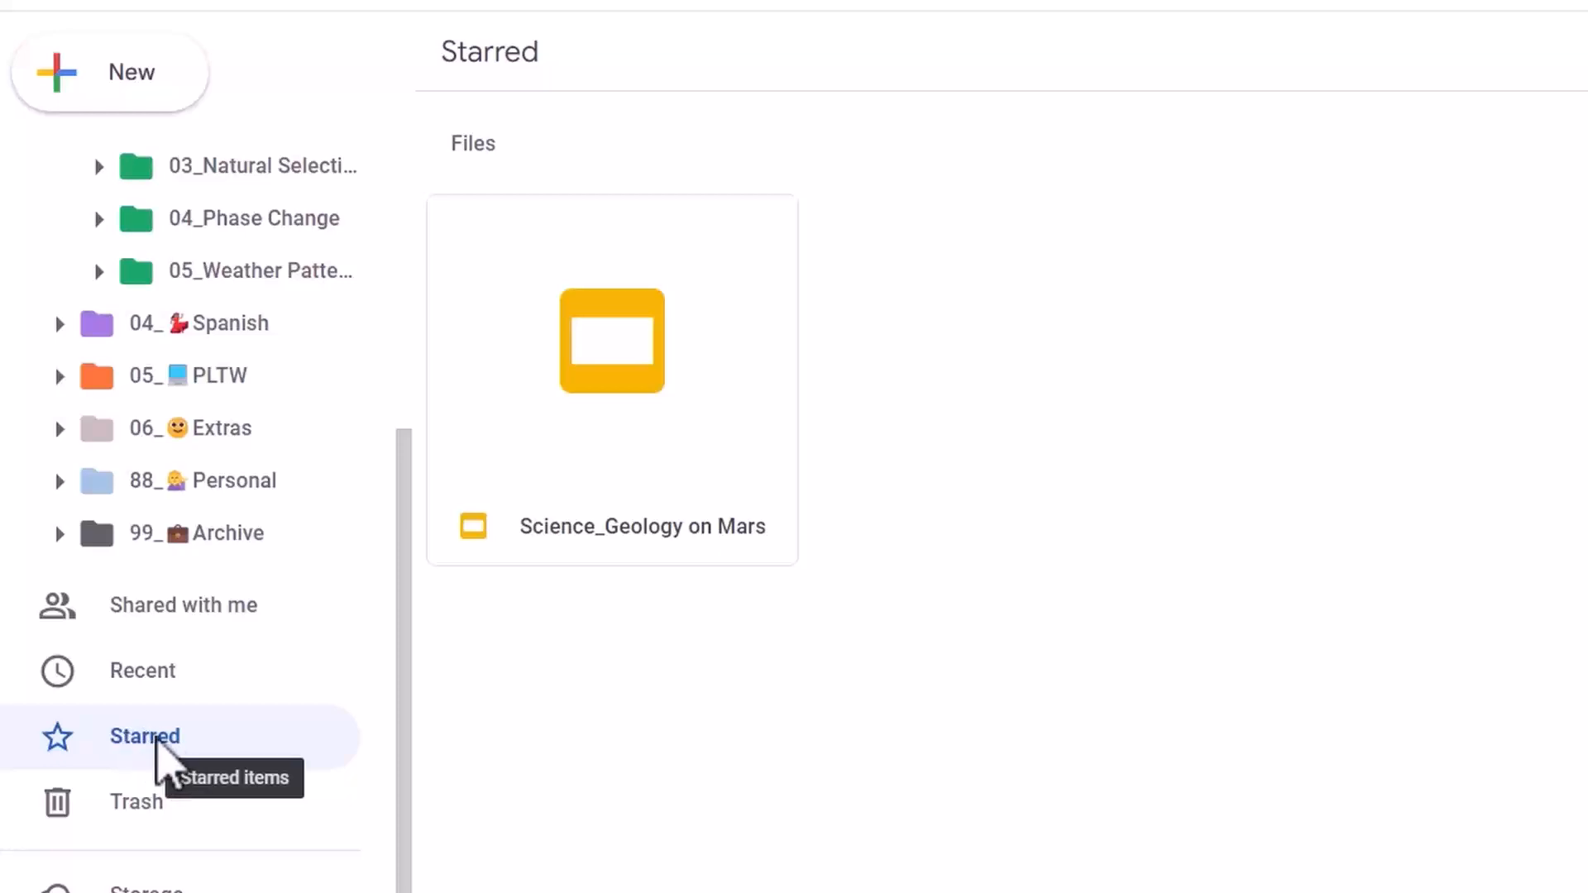
# Return to the 01_Geology on Mars folder and remove the Science_Geology on Mars presentation from Starred
pyautogui.scroll(4, 202, 315)
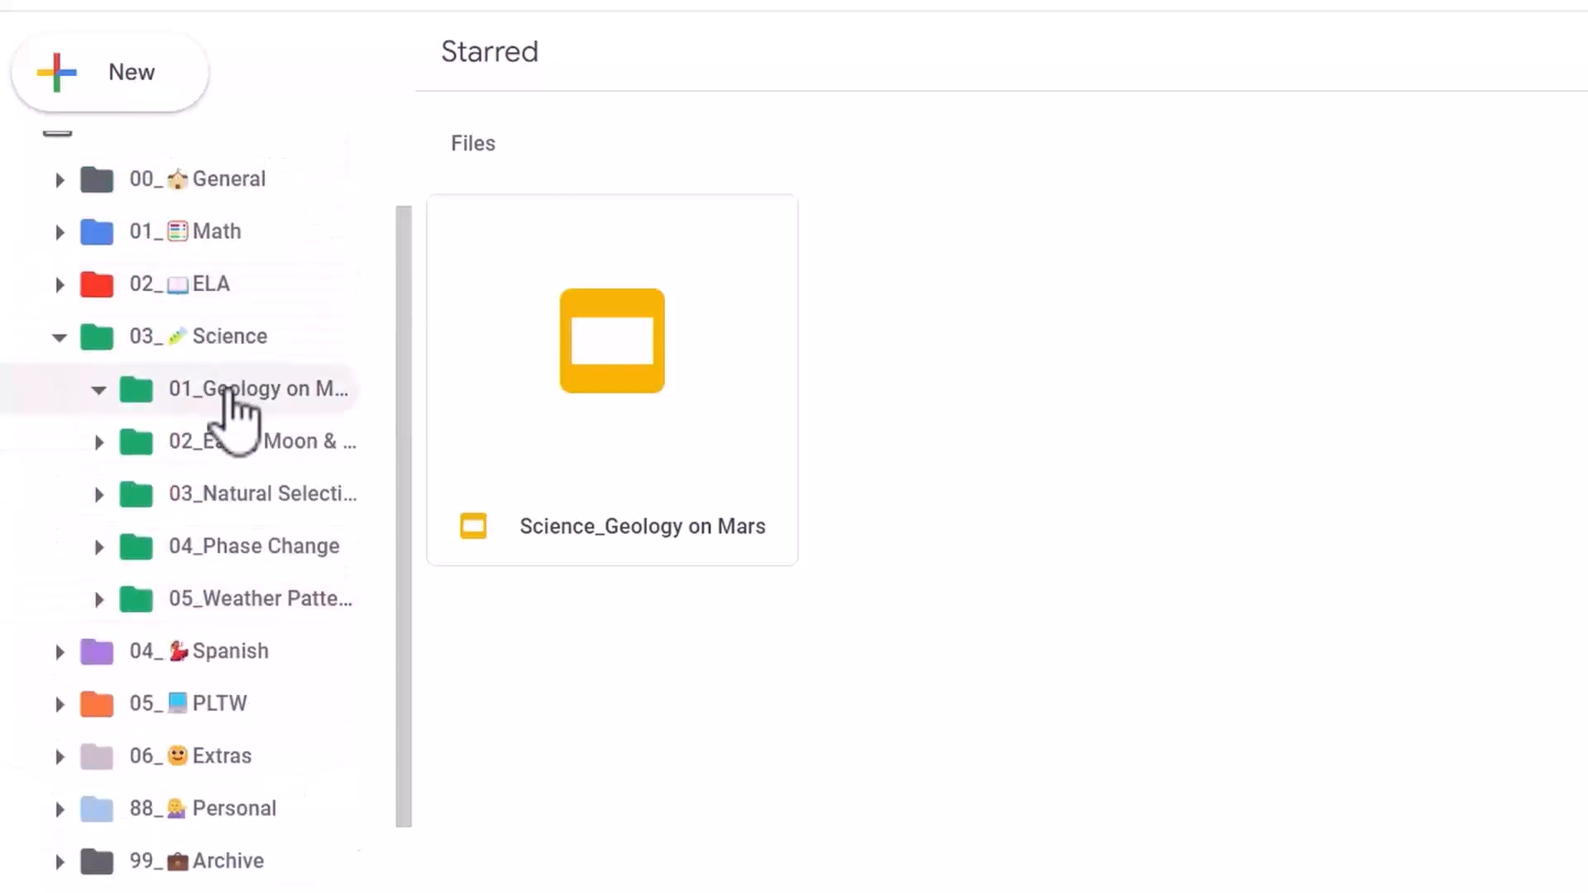
pyautogui.click(230, 391)
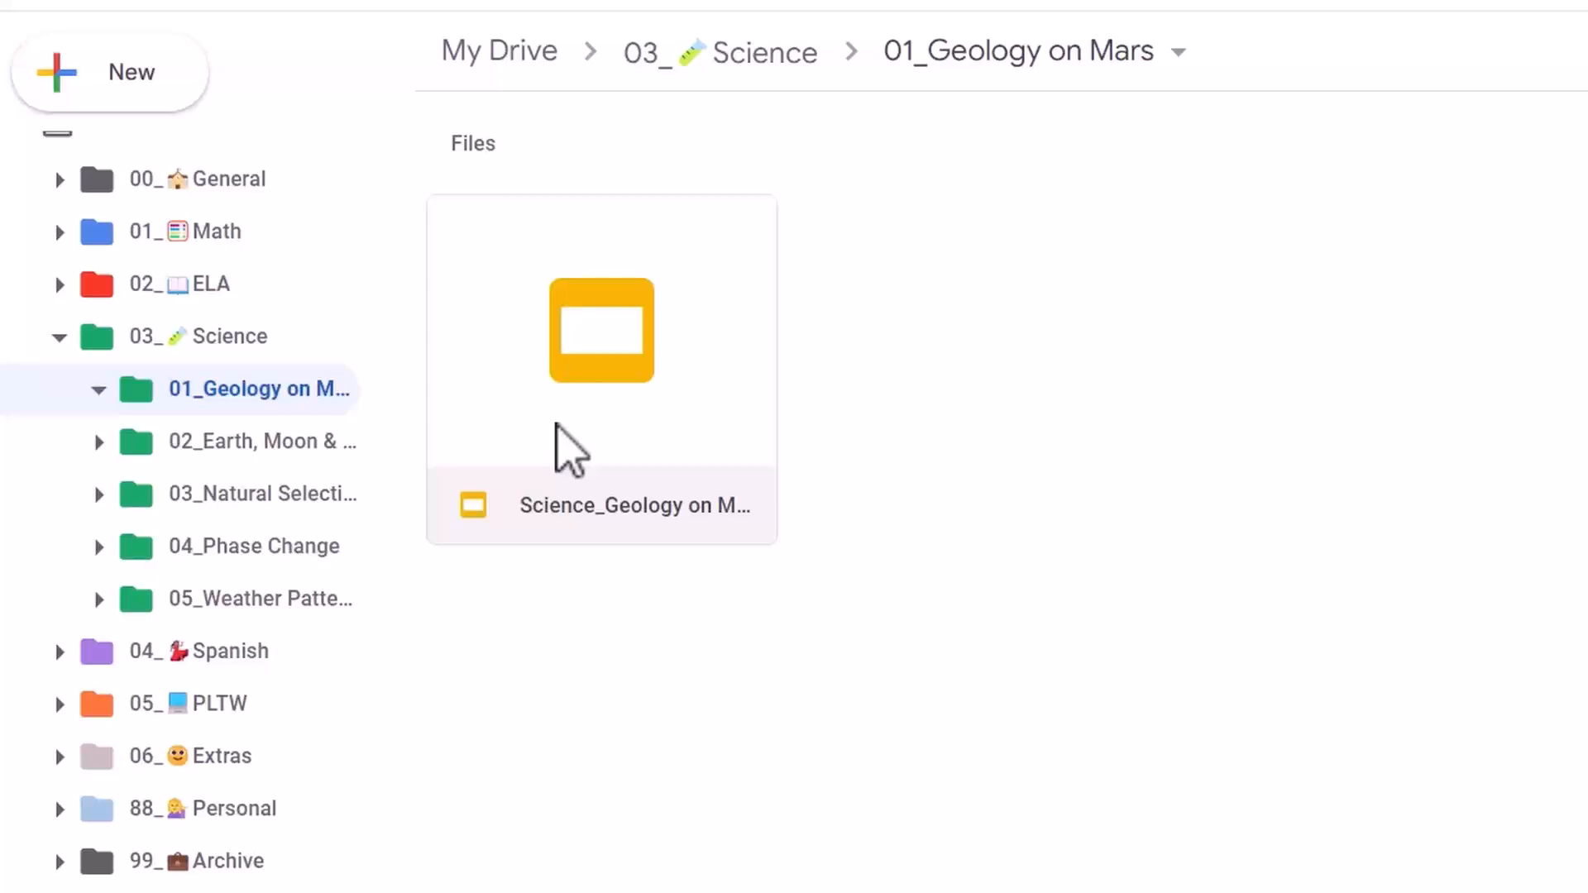
pyautogui.rightClick(557, 425)
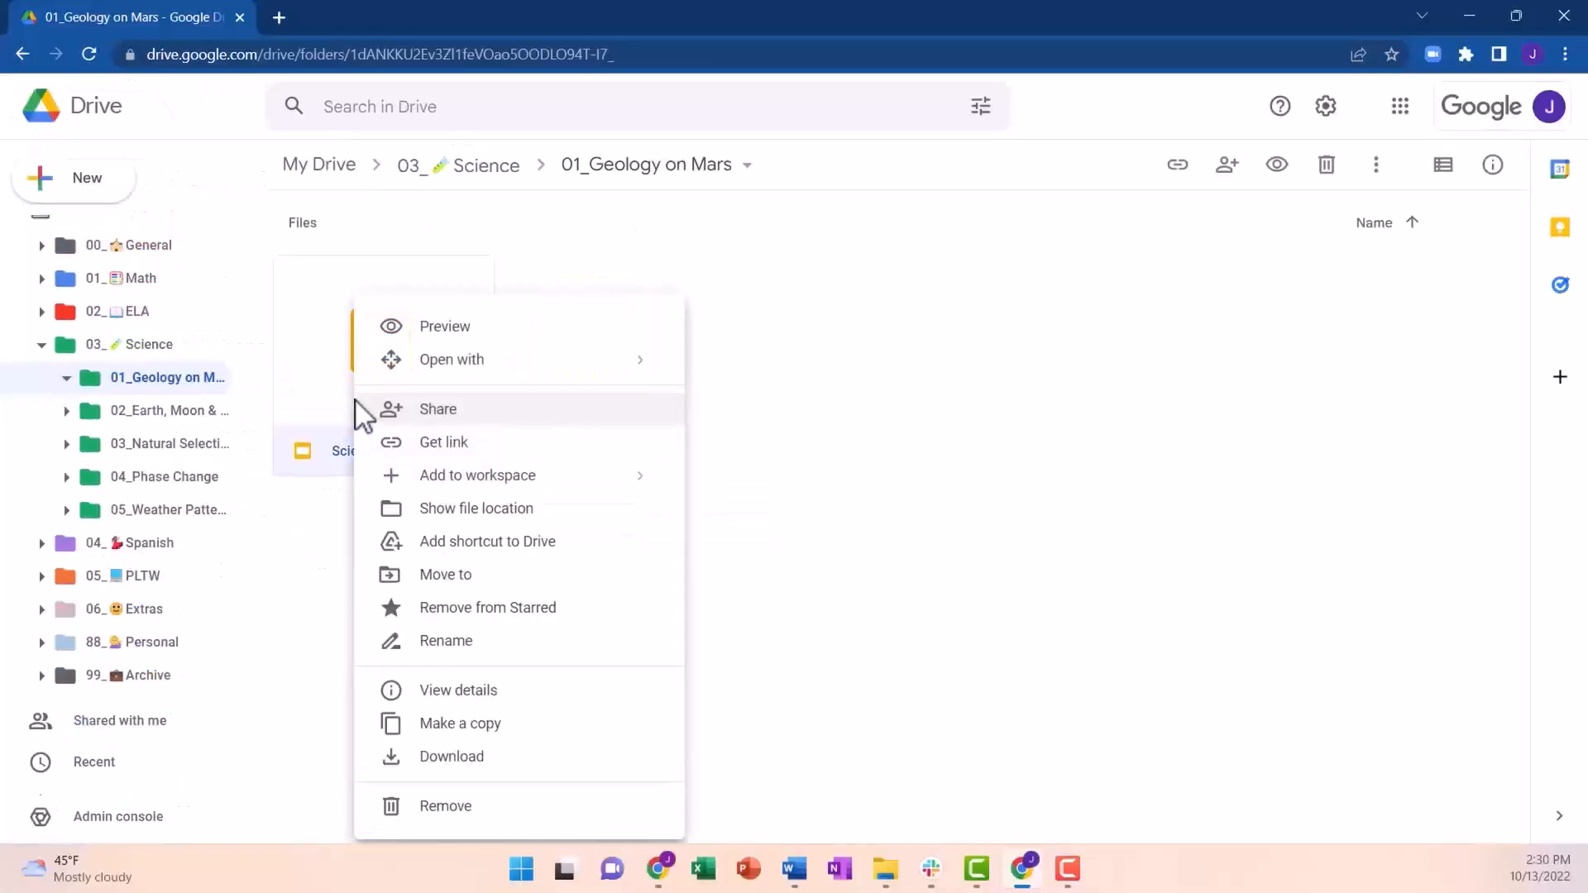
pyautogui.click(426, 608)
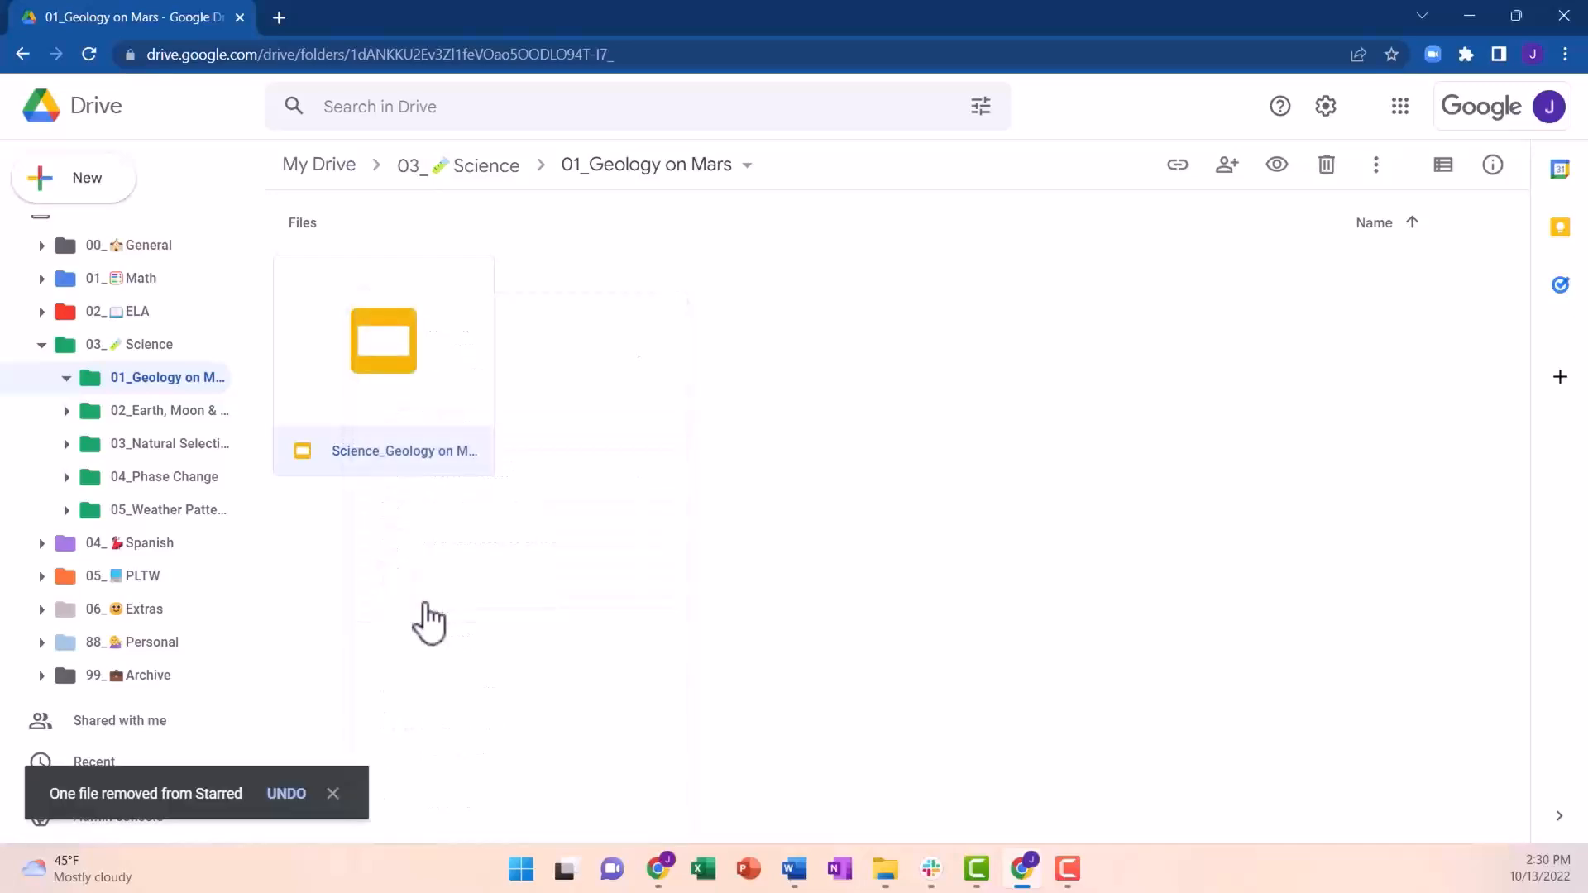